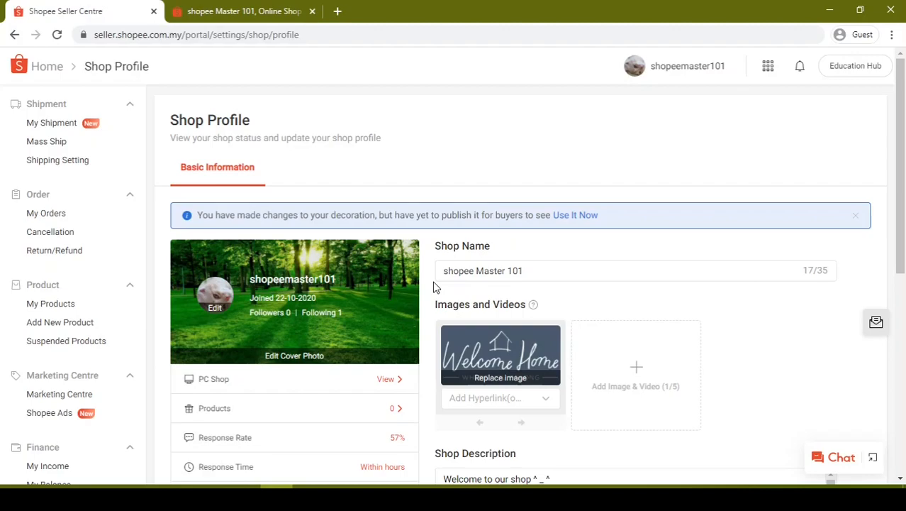
# Review the shop profile settings against the public page of the shopee Master 101 shop.
pyautogui.scroll(-1, 425, 257)
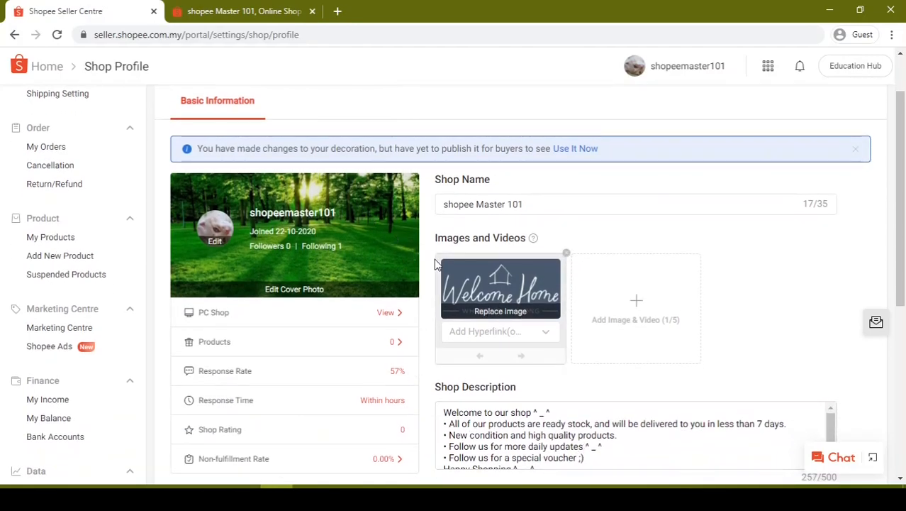
pyautogui.click(227, 10)
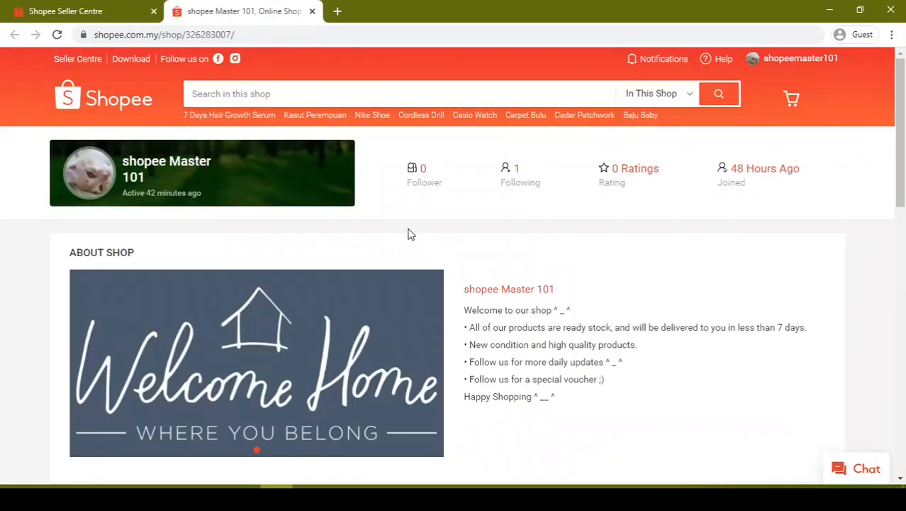
pyautogui.scroll(-1, 410, 234)
pyautogui.scroll(1, 470, 278)
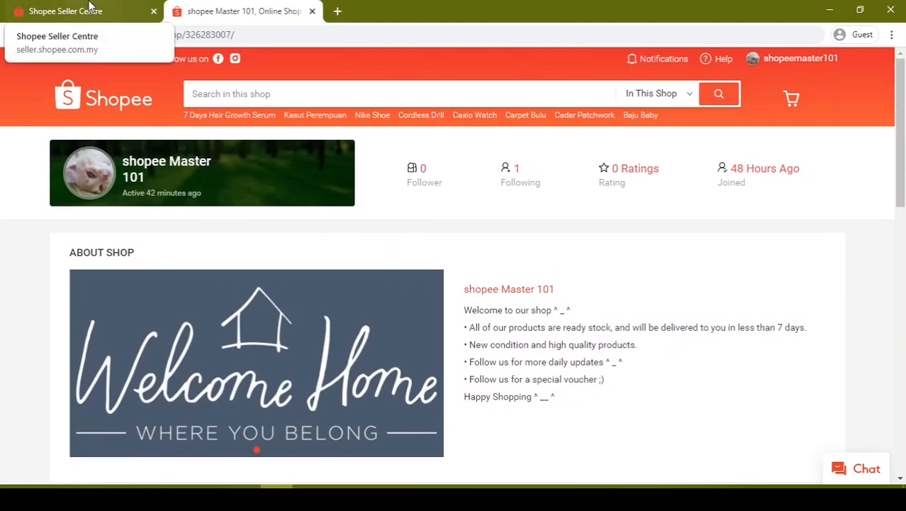
pyautogui.click(89, 7)
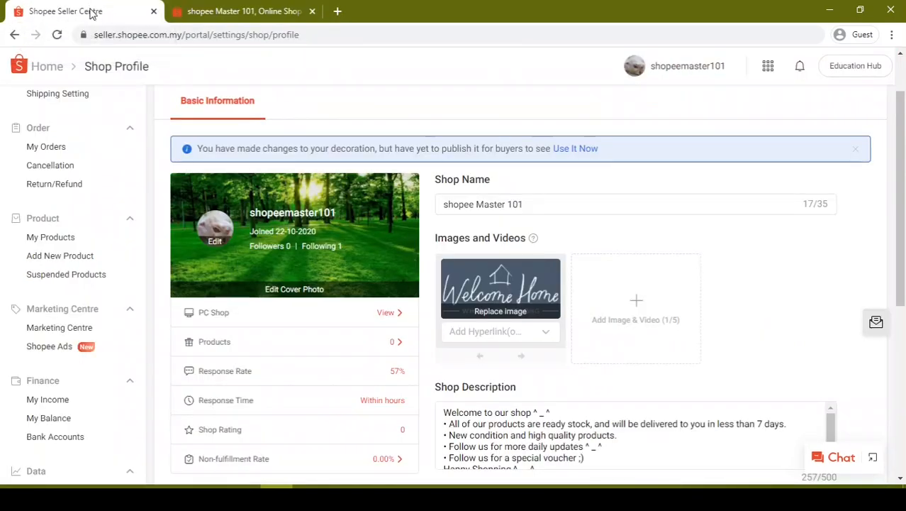
# Open the My Products list from the Seller Centre home page and accept the New List View introduction.
pyautogui.click(46, 67)
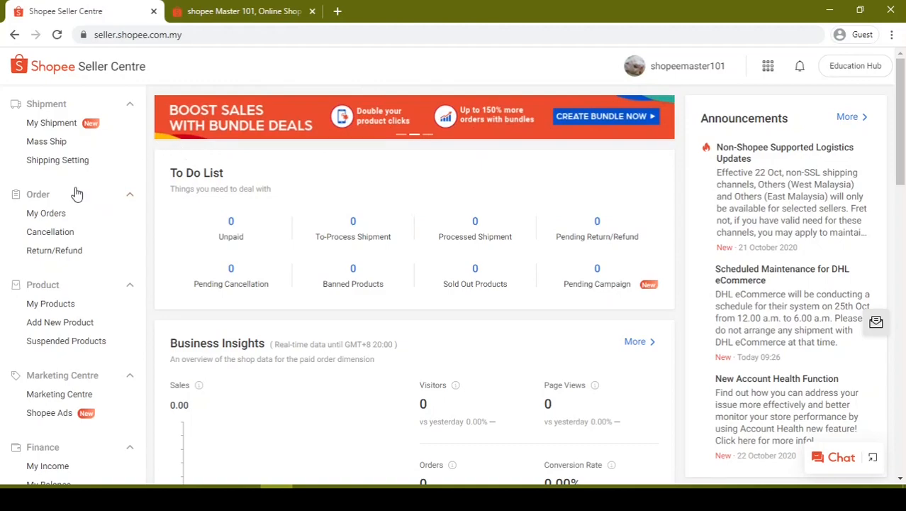
pyautogui.click(57, 306)
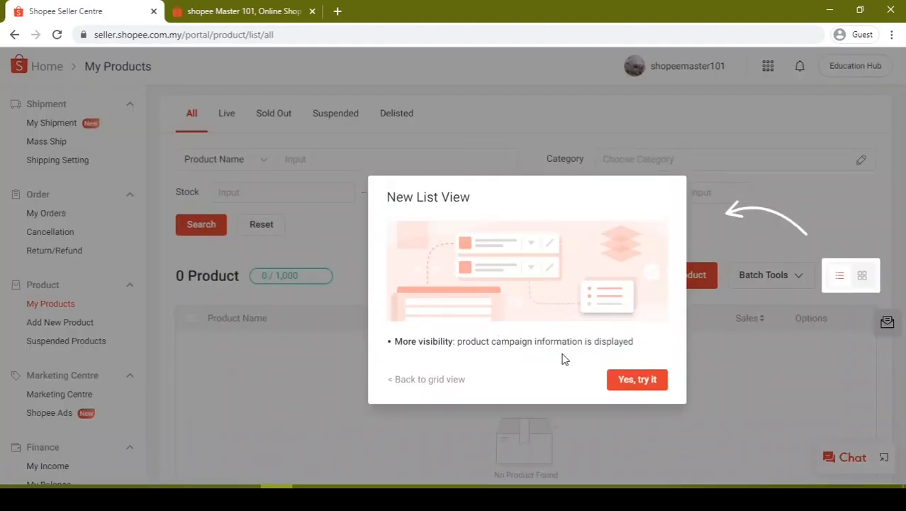
pyautogui.click(645, 380)
pyautogui.click(827, 317)
pyautogui.click(823, 317)
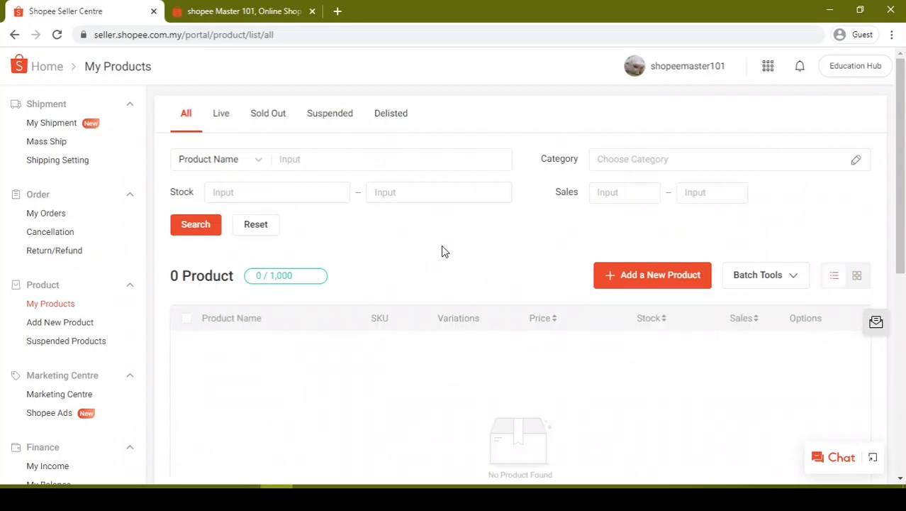
# Start adding a new product from the My Products page.
pyautogui.scroll(-1, 443, 252)
pyautogui.scroll(1, 442, 248)
pyautogui.click(654, 283)
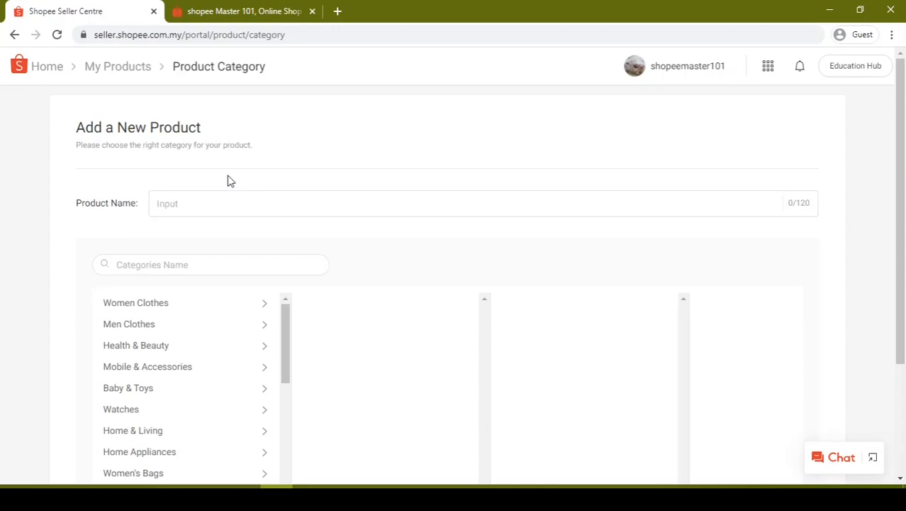
# Search the Shopee marketplace for "homamn" and open the Ready Stock Valley shop.
pyautogui.click(192, 10)
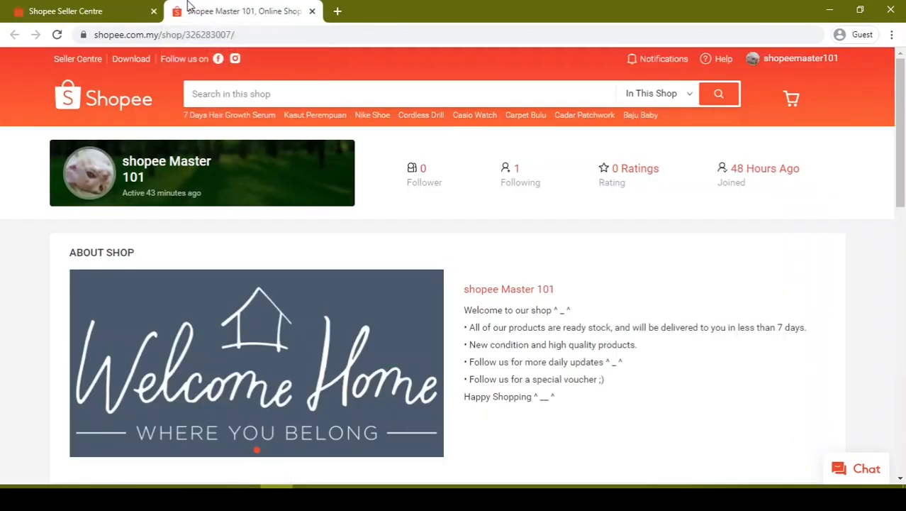
pyautogui.click(105, 103)
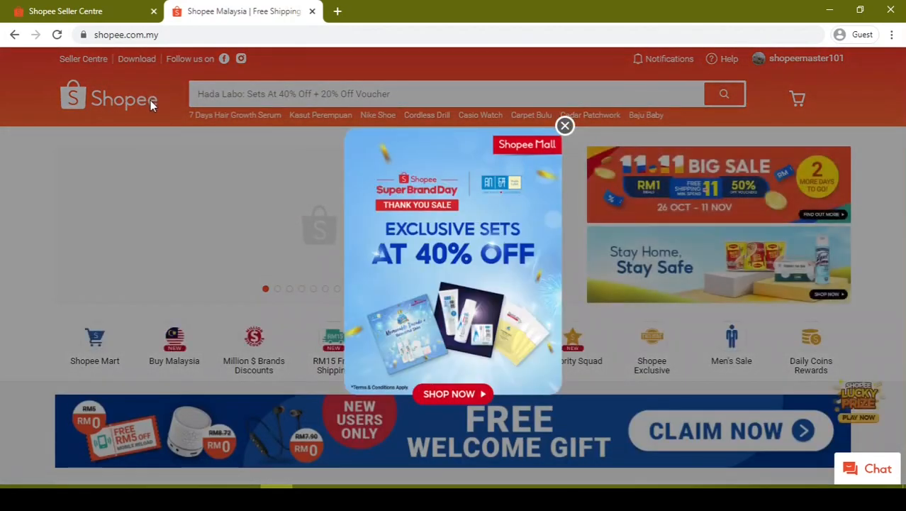
pyautogui.click(215, 100)
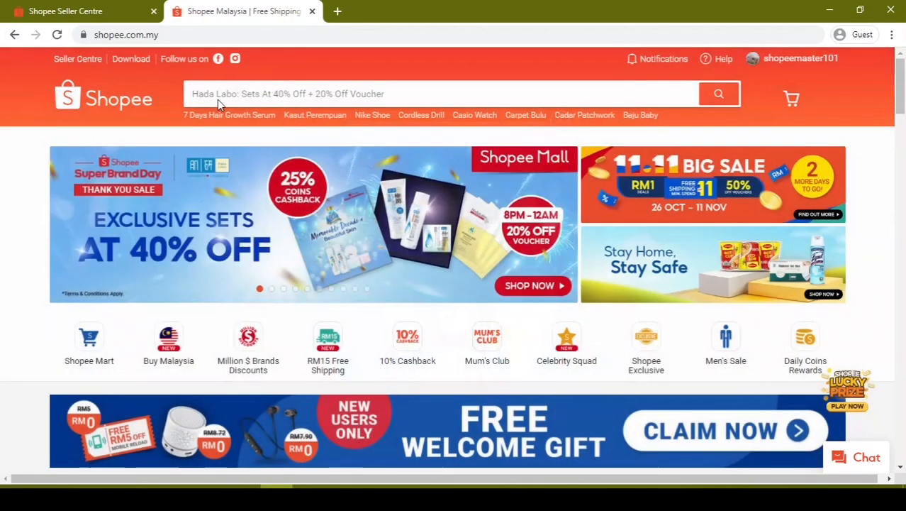
pyautogui.click(220, 95)
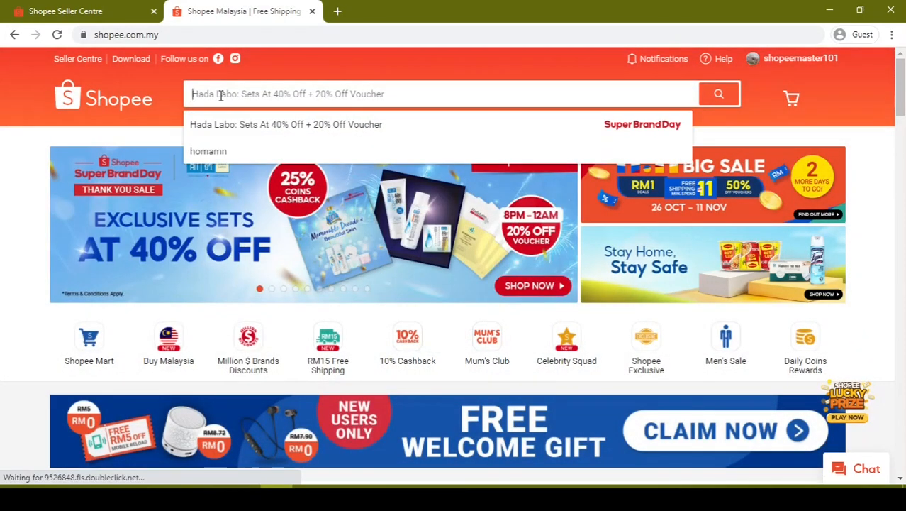
pyautogui.write('homa')
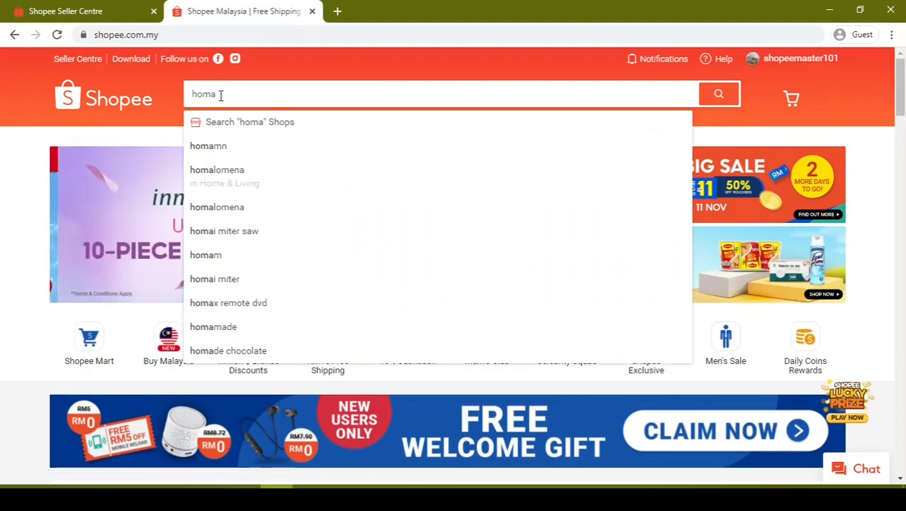
pyautogui.write('mn')
pyautogui.press('Return')
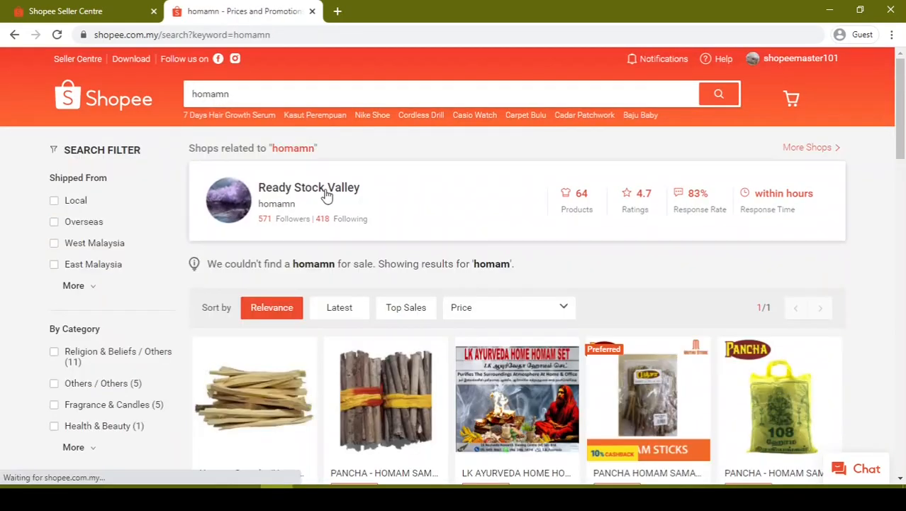
pyautogui.click(324, 196)
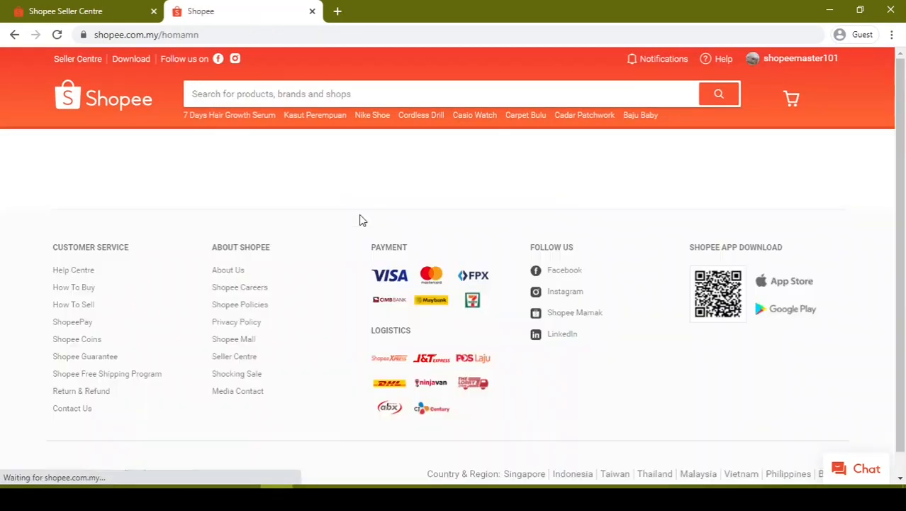
# Browse the shop's About Shop image carousel to the pink maternity belt and open its product page.
pyautogui.scroll(-2, 397, 220)
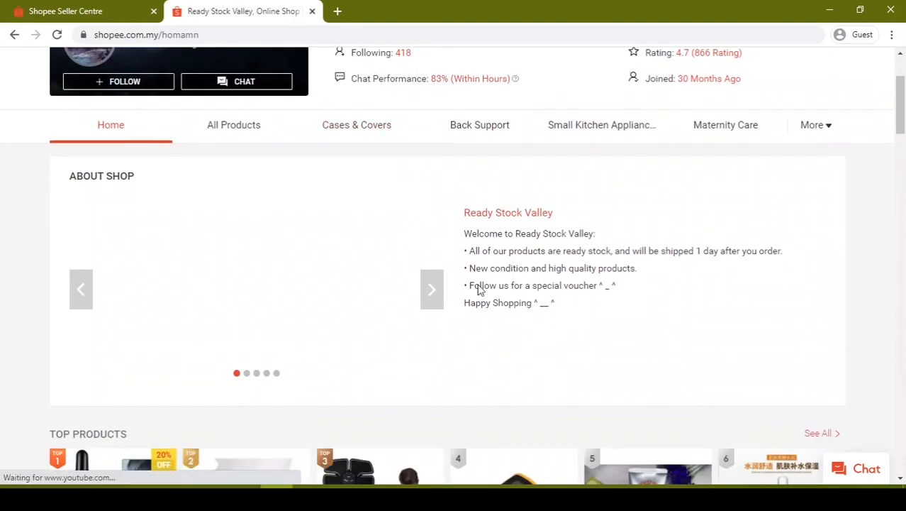
pyautogui.click(430, 289)
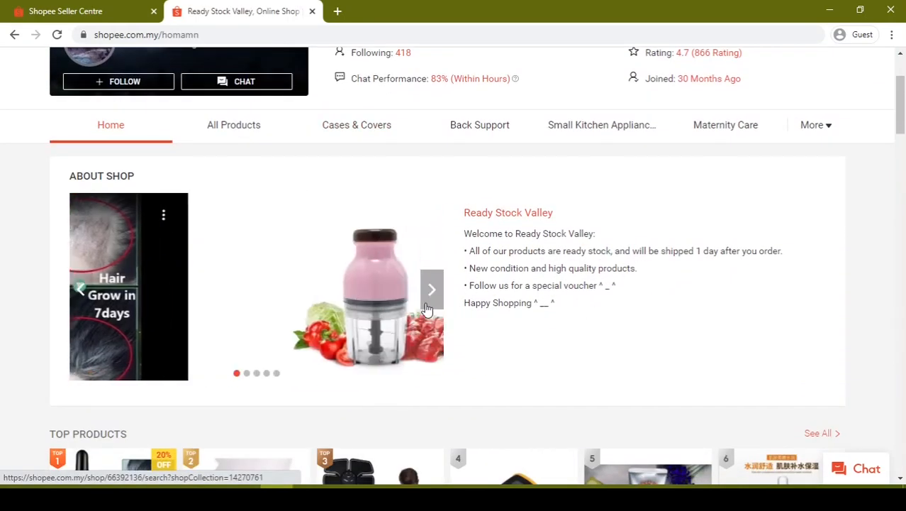
pyautogui.click(431, 289)
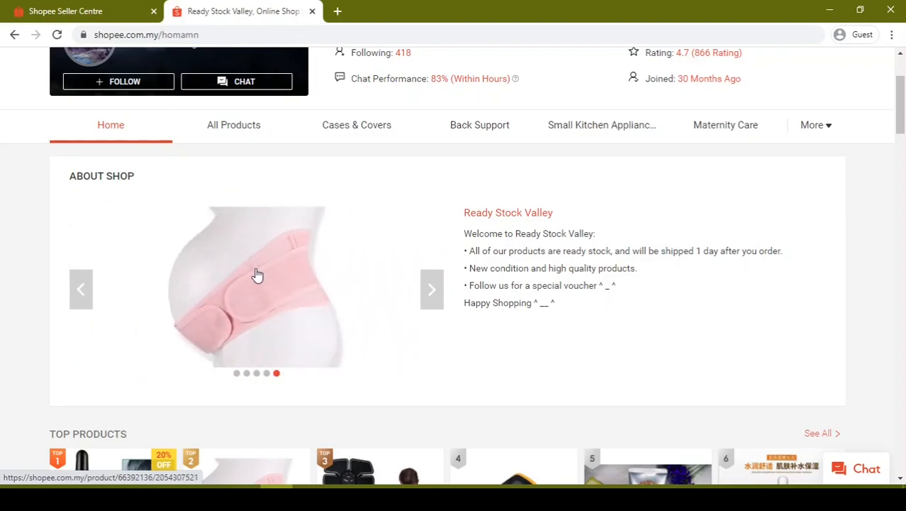
pyautogui.click(258, 274)
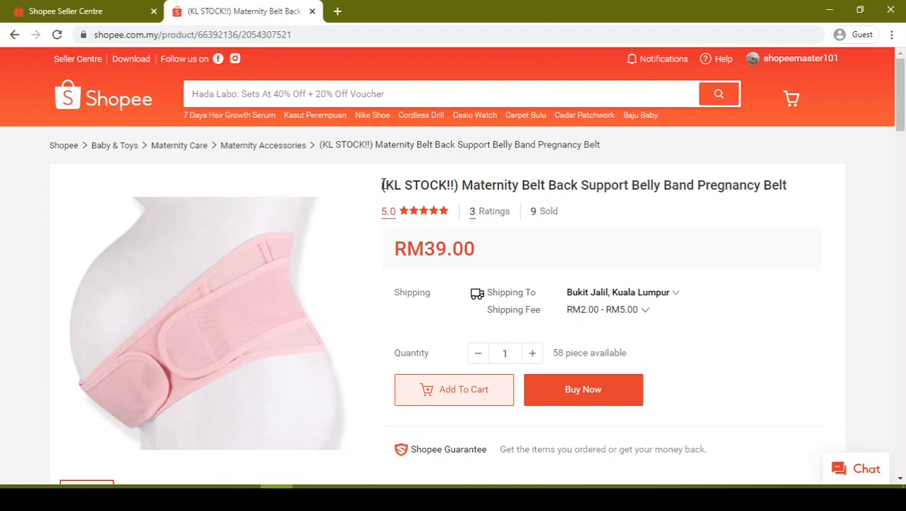
# Copy the maternity belt listing's title into the Product Name of the new product in Seller Centre.
pyautogui.moveTo(383, 185); pyautogui.dragTo(796, 189)
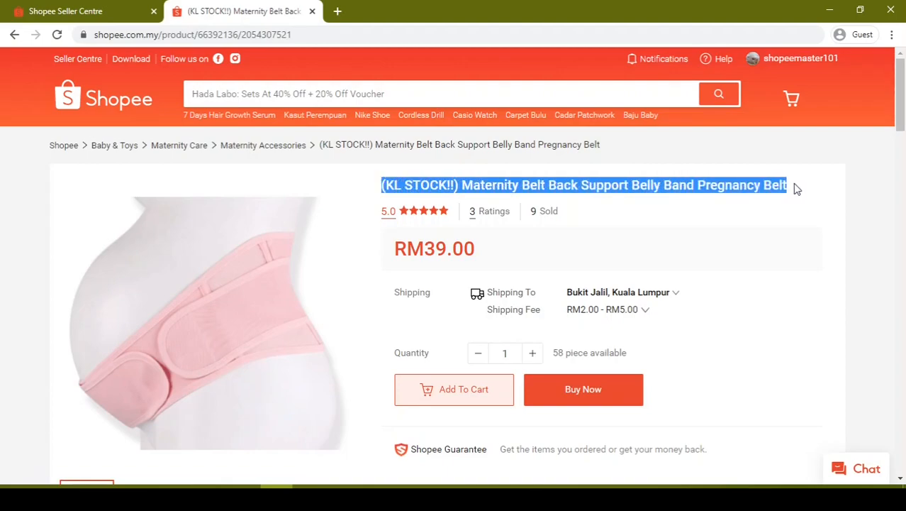
pyautogui.rightClick(728, 188)
pyautogui.click(735, 201)
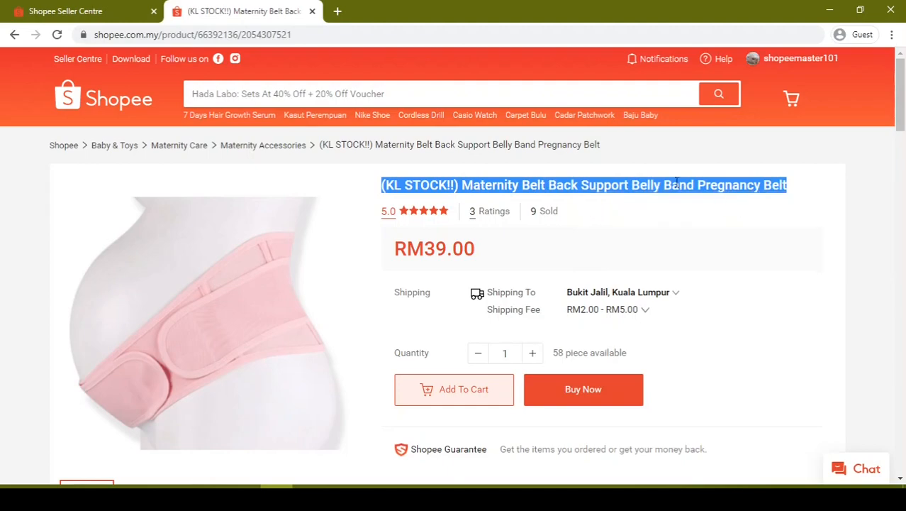
pyautogui.click(57, 10)
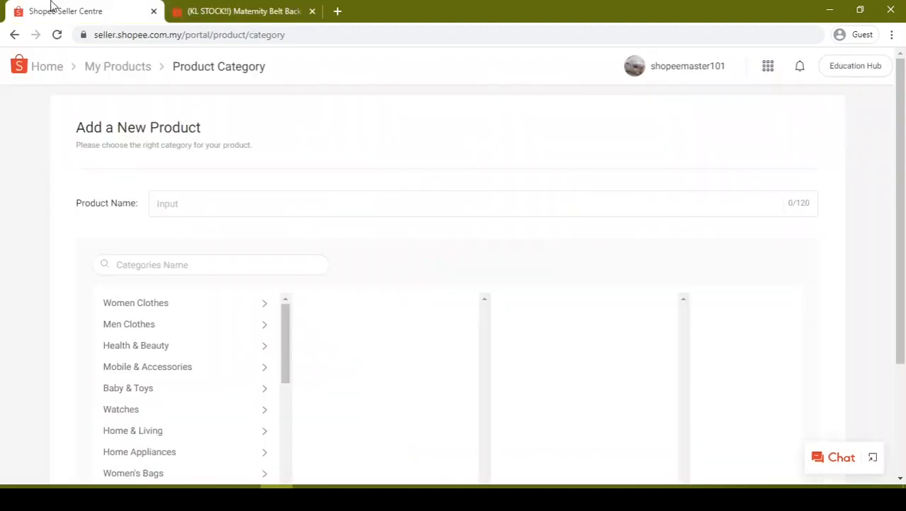
pyautogui.click(179, 200)
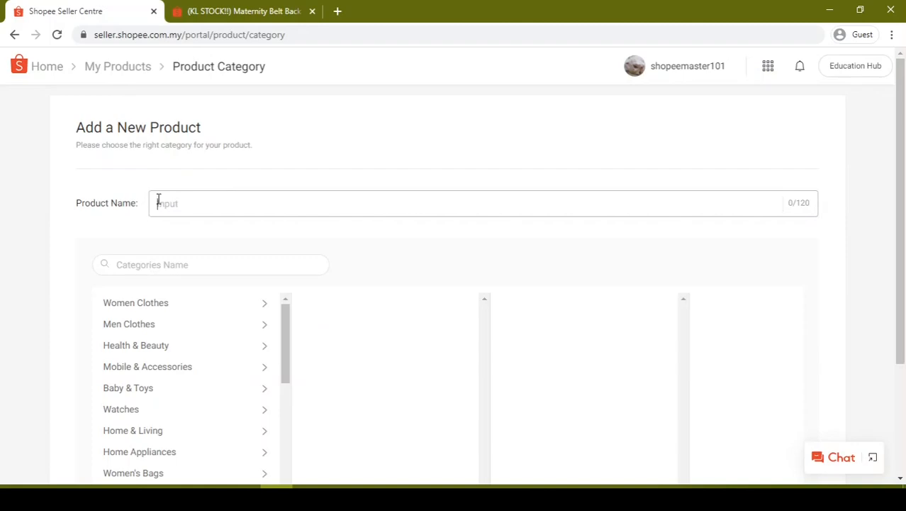
pyautogui.hotkey('ctrl', 'v')
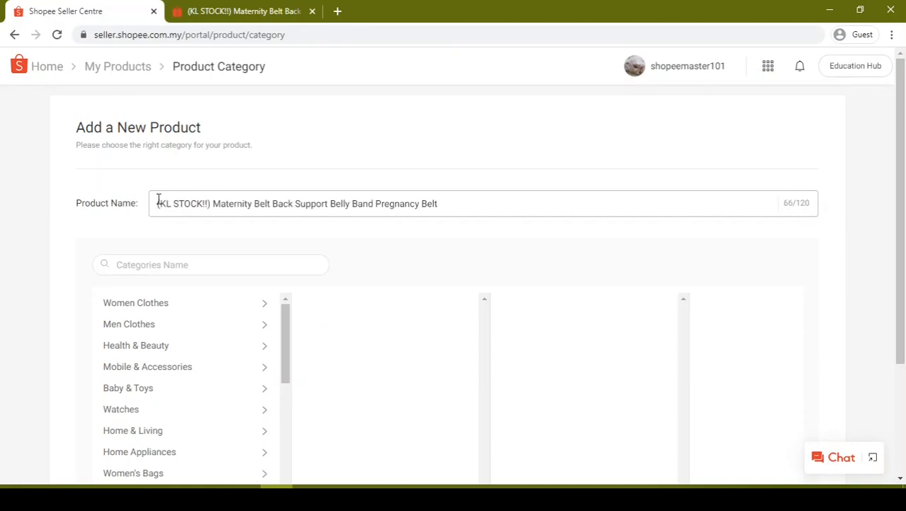
# Check the category path under Product Specifications in the reference maternity belt listing.
pyautogui.scroll(-1, 165, 192)
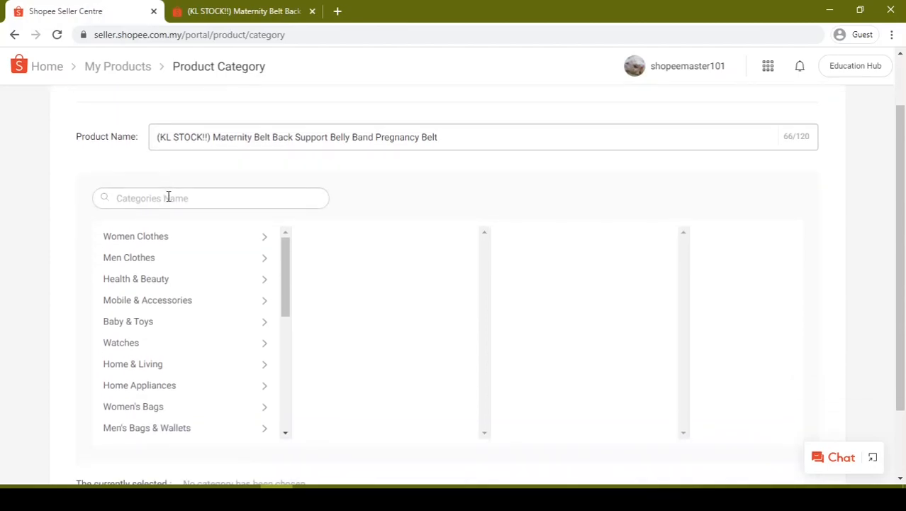
pyautogui.click(220, 10)
pyautogui.scroll(-4, 142, 238)
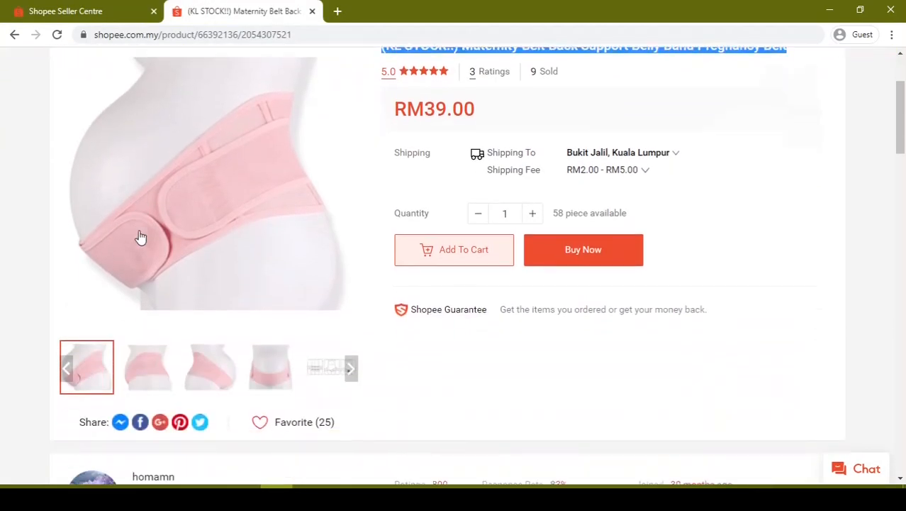
pyautogui.scroll(-3, 137, 232)
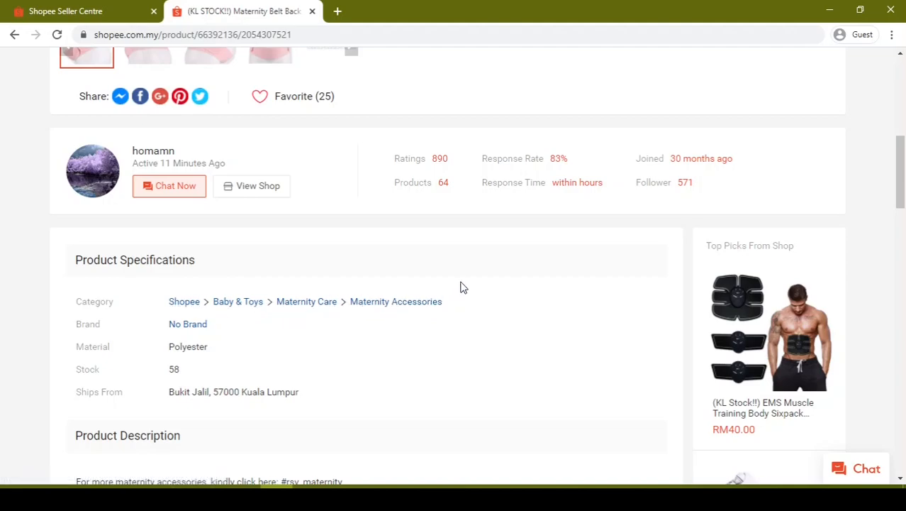
pyautogui.scroll(-1, 461, 287)
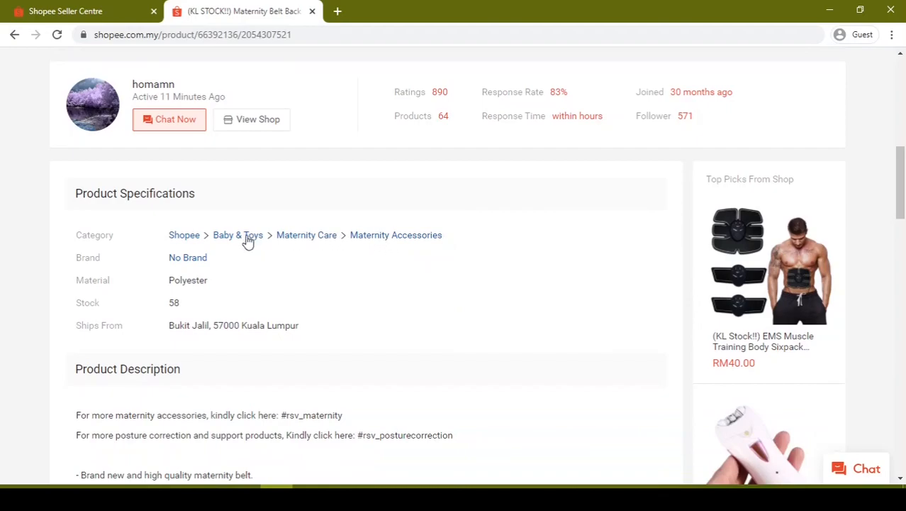
pyautogui.click(81, 6)
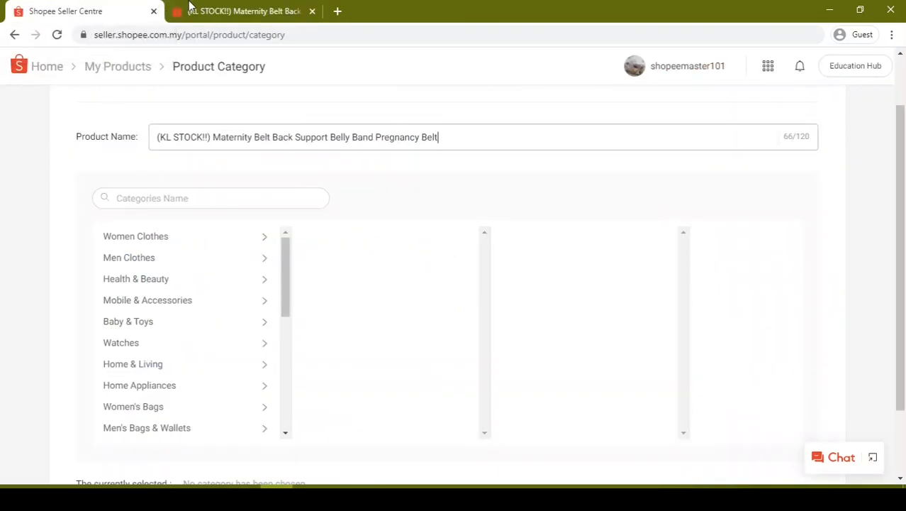
pyautogui.click(221, 8)
# Filter the new product's categories by "maternity" and compare the Women Clothes branch with the category path in the reference maternity belt listing.
pyautogui.click(112, 6)
pyautogui.click(146, 193)
pyautogui.write('maternity')
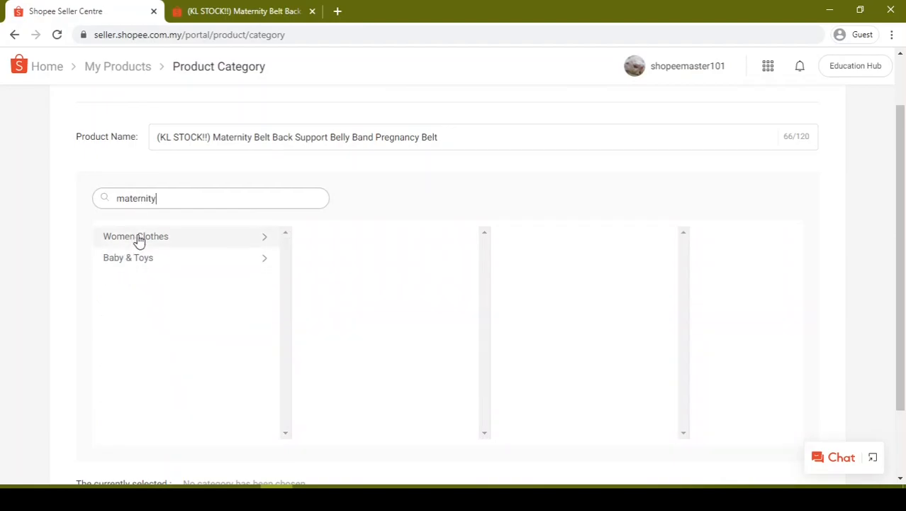
pyautogui.click(139, 239)
pyautogui.click(239, 9)
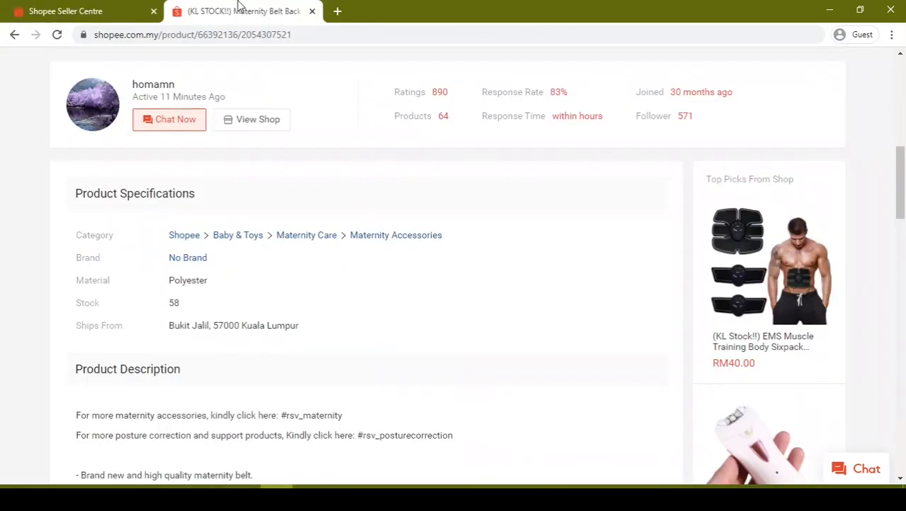
pyautogui.click(138, 8)
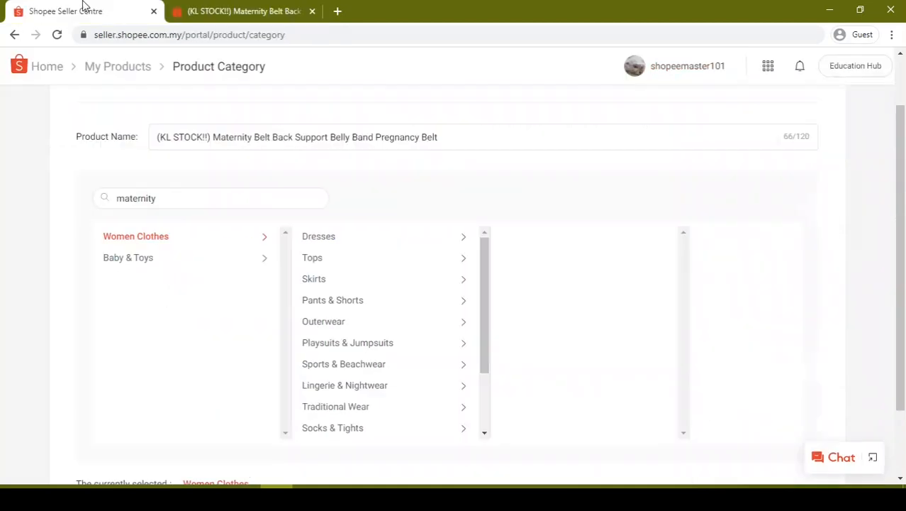
# Set the category to Baby & Toys > Maternity Care > Maternity Accessories, matching the reference listing, and continue to the product details form.
pyautogui.click(152, 263)
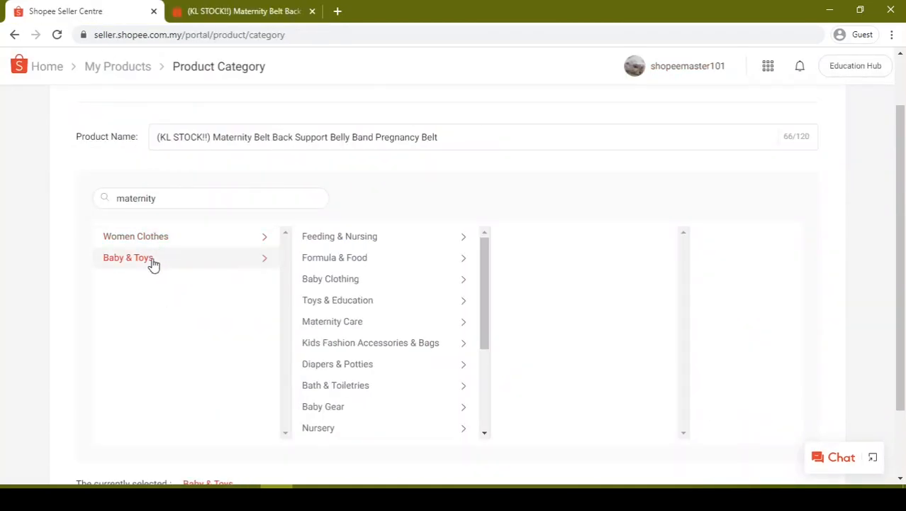
pyautogui.click(220, 8)
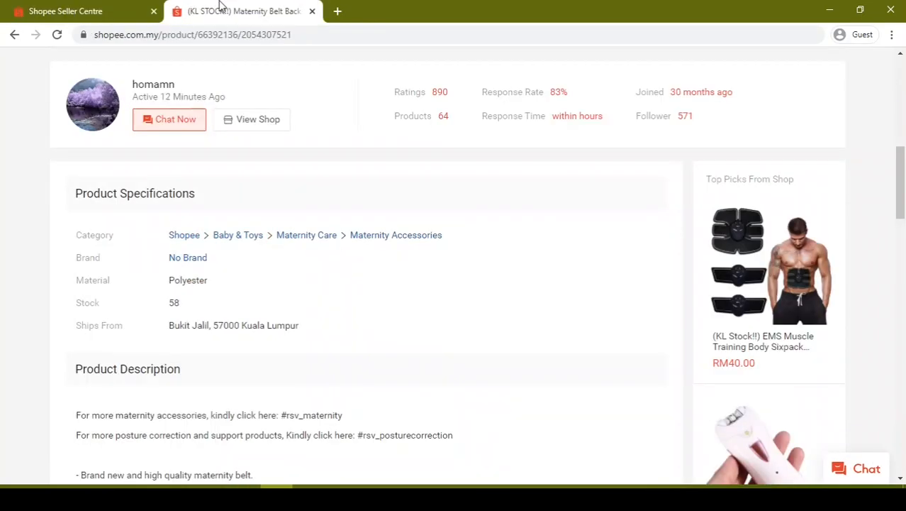
pyautogui.click(97, 9)
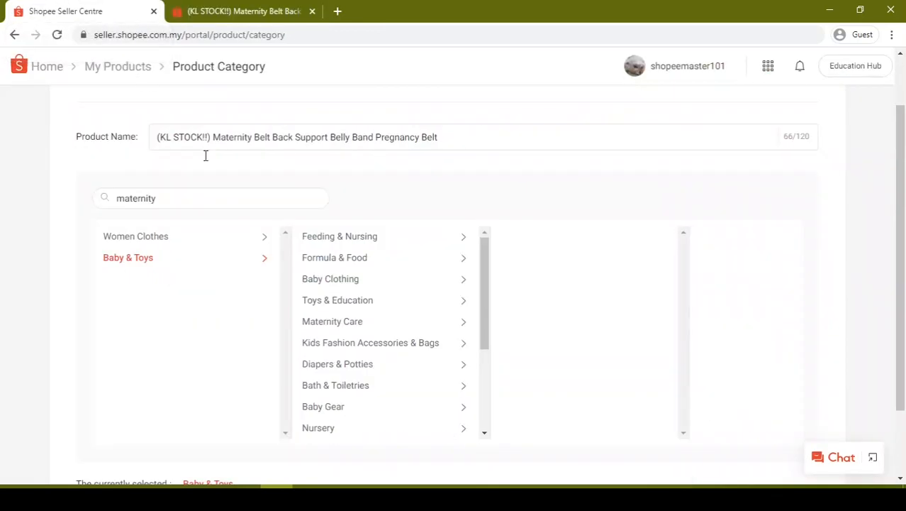
pyautogui.click(324, 323)
pyautogui.click(544, 241)
pyautogui.scroll(-2, 10, 149)
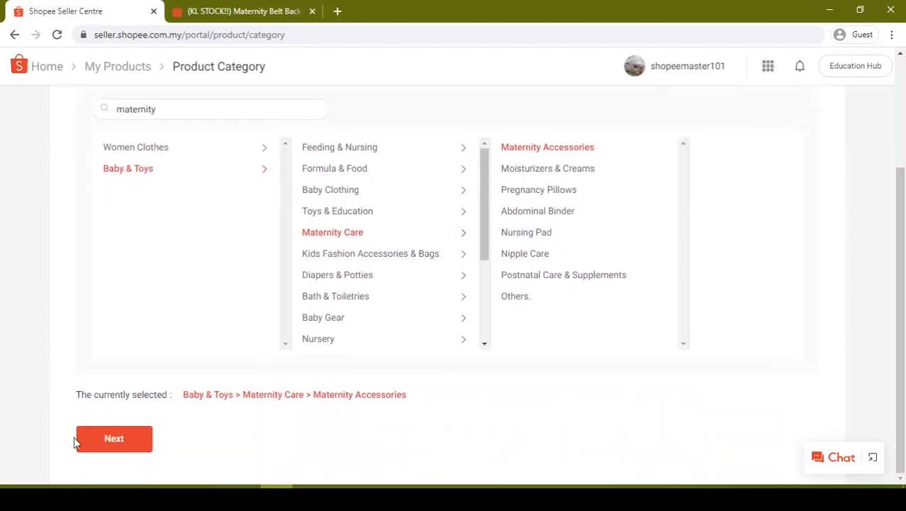
pyautogui.click(141, 444)
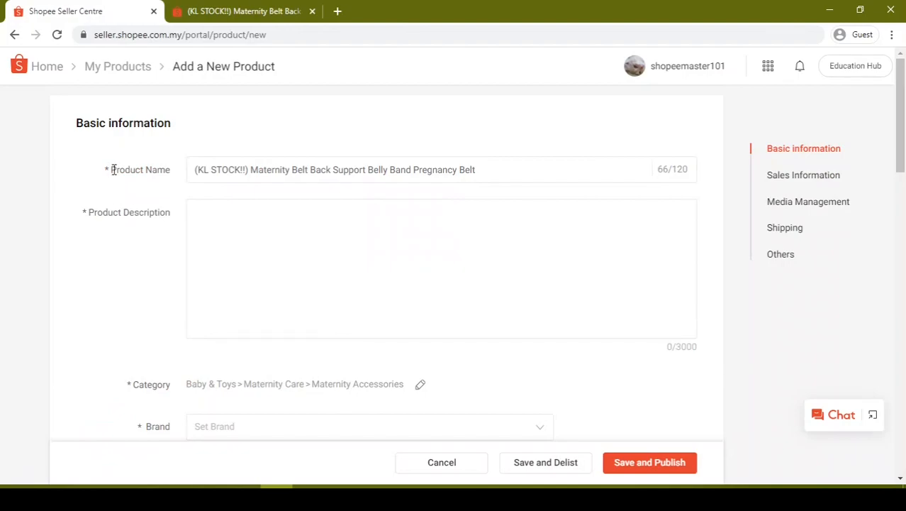
# Read through the Product Description of the reference maternity belt listing, including the hashtag lines above the bullet points.
pyautogui.moveTo(112, 169); pyautogui.dragTo(167, 170)
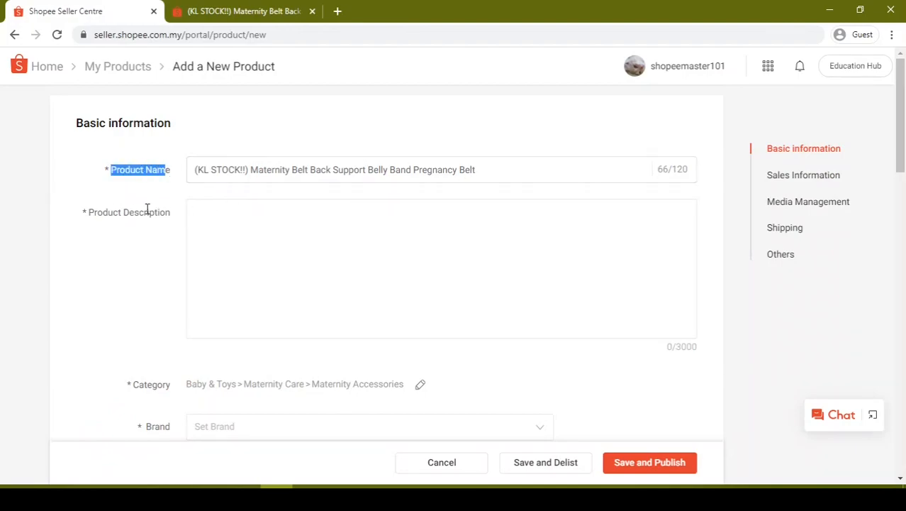
pyautogui.moveTo(89, 212); pyautogui.dragTo(157, 213)
pyautogui.hotkey('ctrl', 'Tab')
pyautogui.scroll(-3, 139, 226)
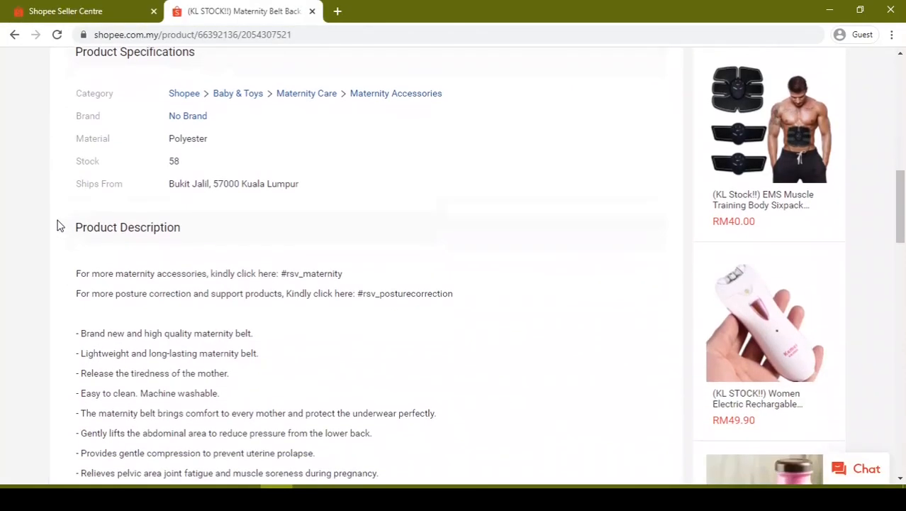
pyautogui.scroll(-1, 78, 217)
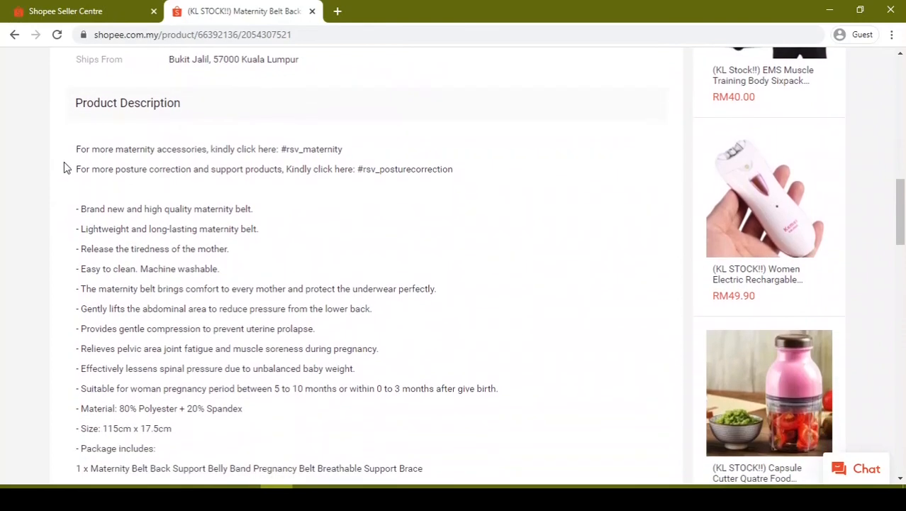
pyautogui.moveTo(78, 147); pyautogui.dragTo(461, 176)
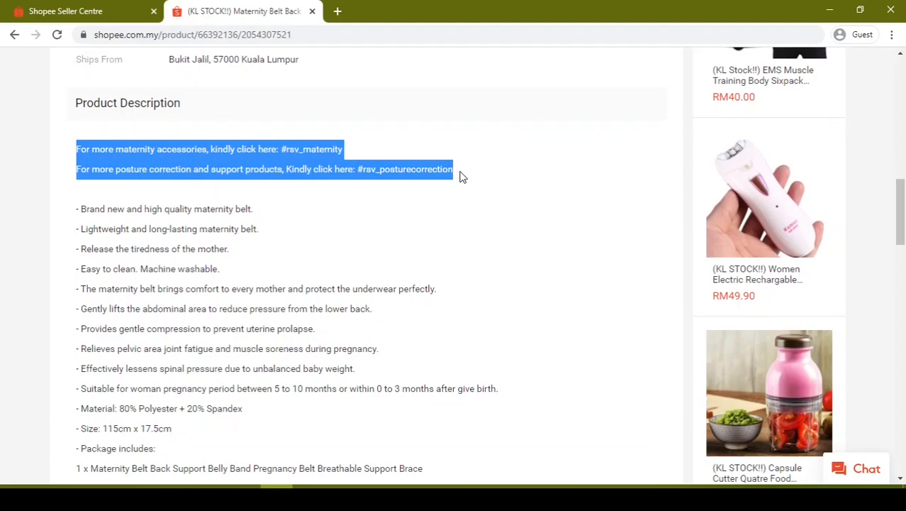
pyautogui.click(233, 150)
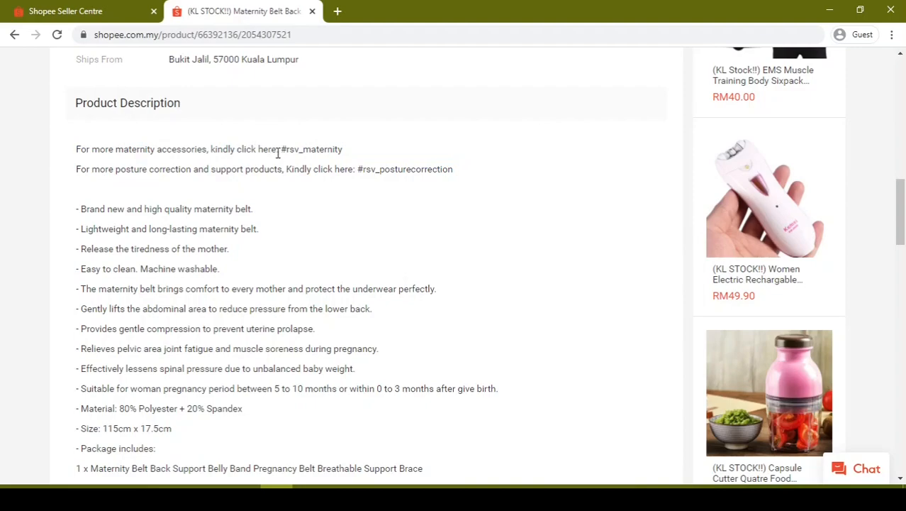
pyautogui.moveTo(282, 148); pyautogui.dragTo(356, 150)
pyautogui.click(311, 145)
pyautogui.scroll(-1, 190, 151)
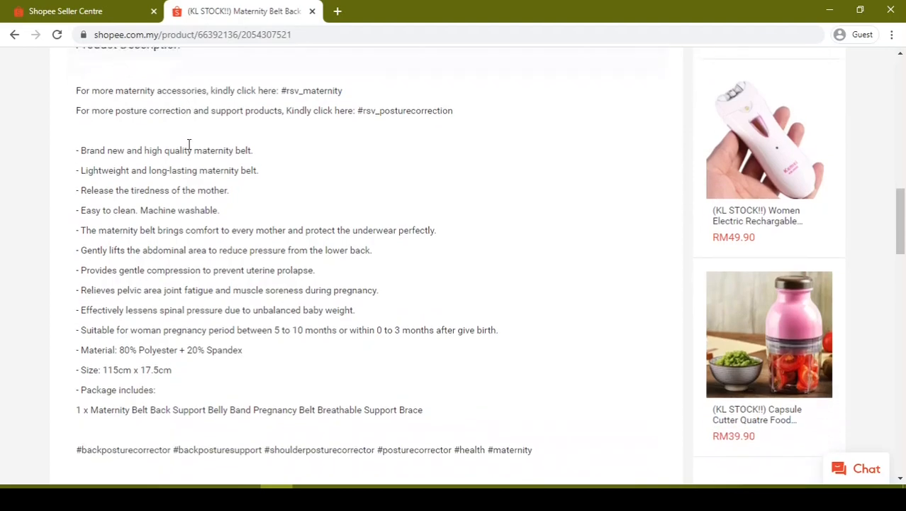
pyautogui.scroll(-1, 74, 135)
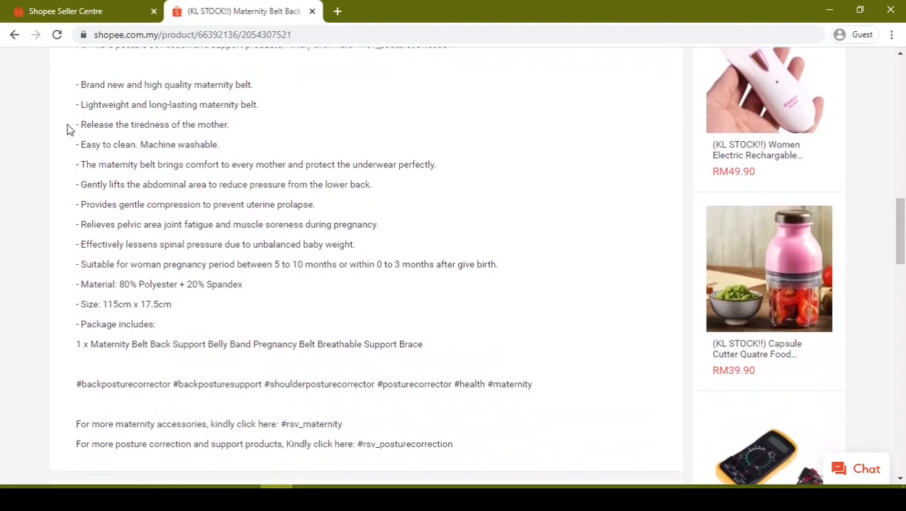
# Copy the reference listing's bullet points, from "Brand new and high quality" through the package contents, into the new product's Product Description.
pyautogui.moveTo(76, 76); pyautogui.dragTo(443, 334)
pyautogui.hotkey('ctrl', 'c')
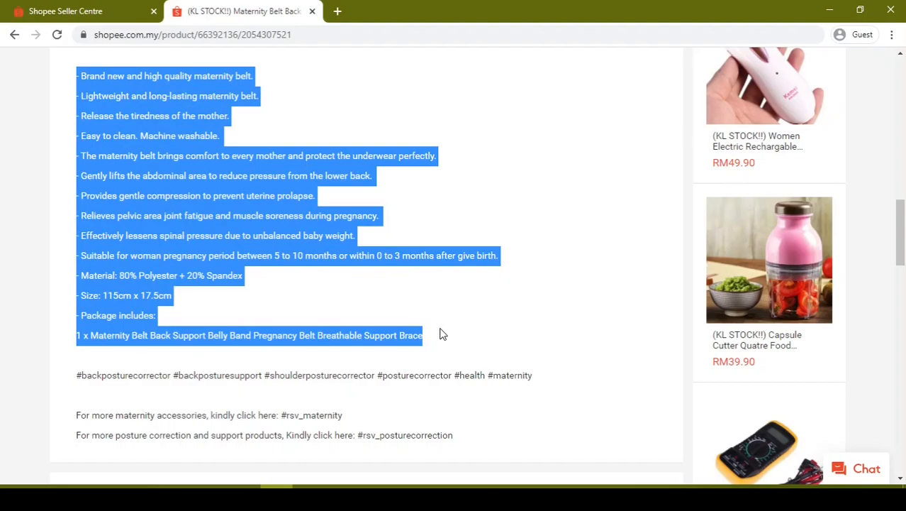
pyautogui.hotkey('ctrl', 'shift', 'Tab')
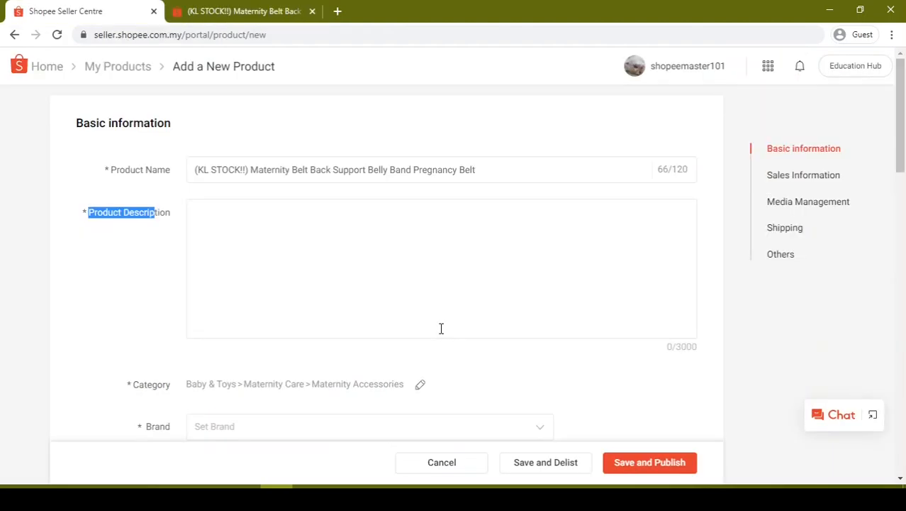
pyautogui.click(374, 255)
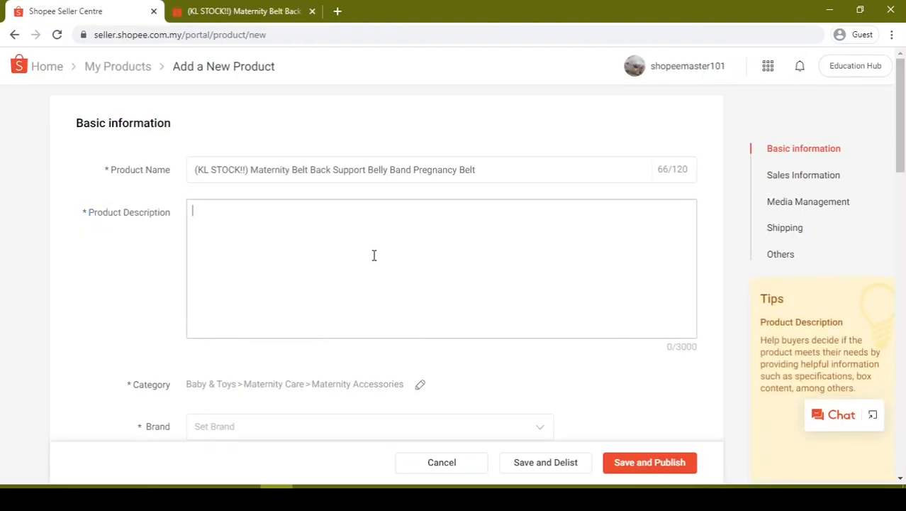
pyautogui.hotkey('ctrl', 'v')
pyautogui.scroll(-2, 159, 208)
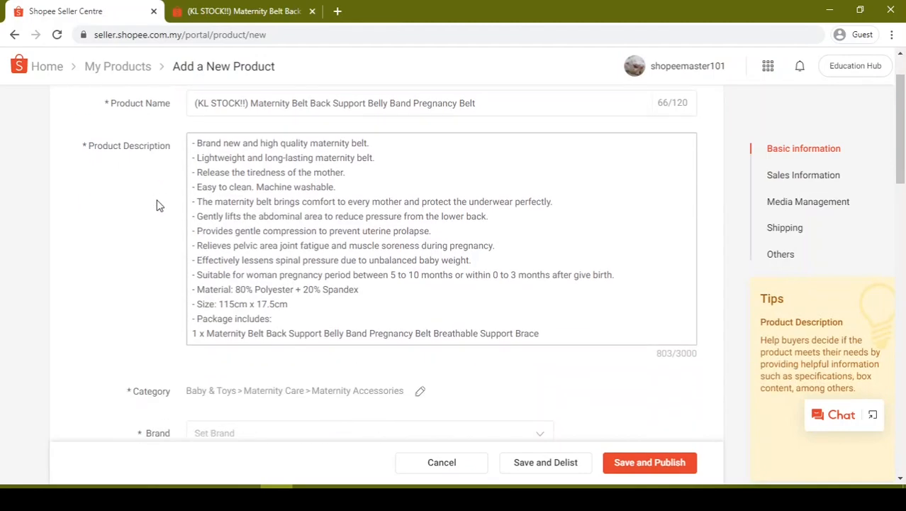
pyautogui.scroll(1, 172, 201)
# Append "Don't hesitate to chat with us for any questions or inquiries ^ _ ^" after a blank line in the description.
pyautogui.press('Return')
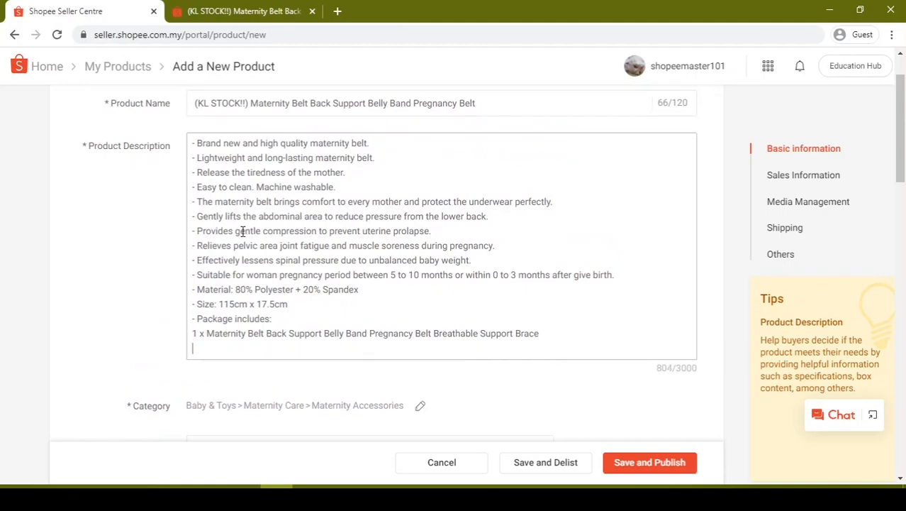
pyautogui.press('Return')
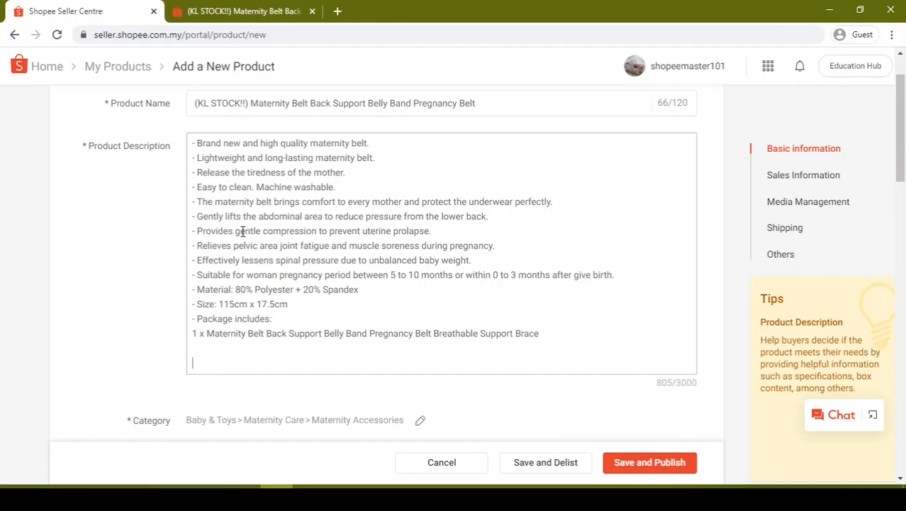
pyautogui.write("Don't hesitate to c")
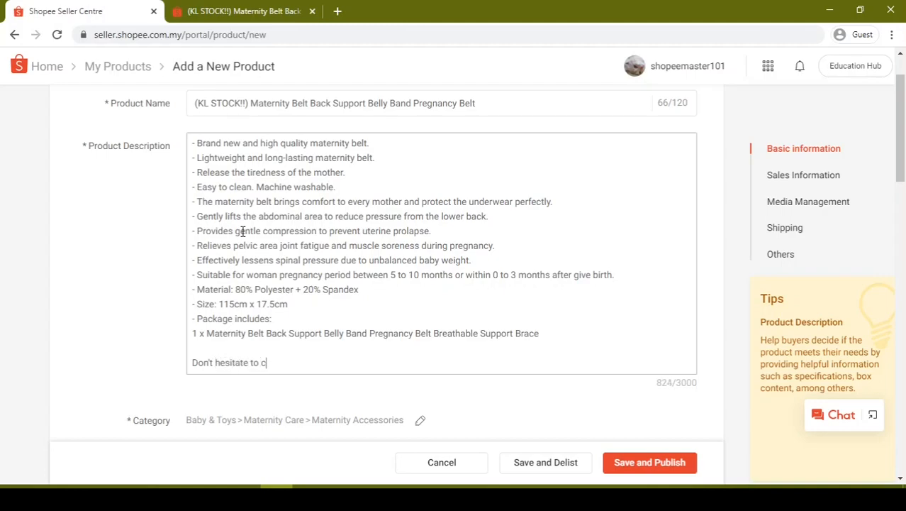
pyautogui.write('hat with us for any questio')
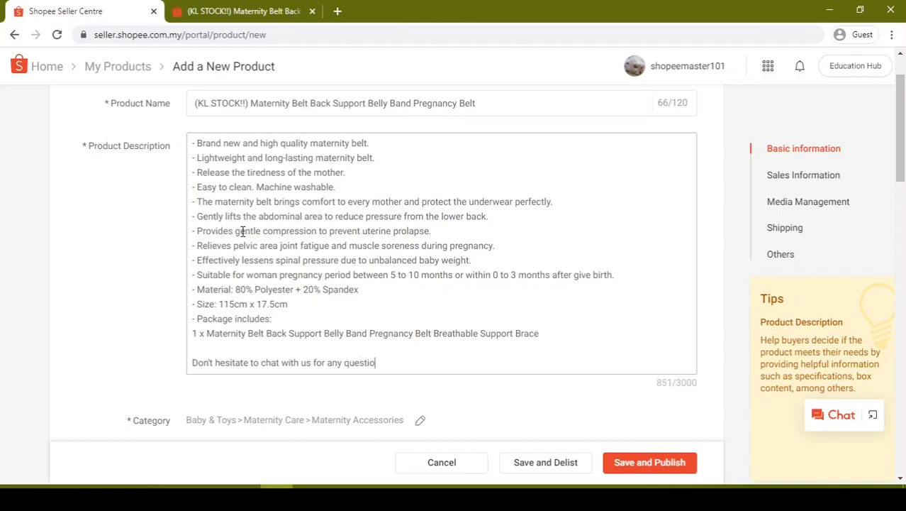
pyautogui.write('ns or inquiries ^ _ ^')
# Check the category, brand and material under Product Specifications in the reference maternity belt listing, and return to the new product form.
pyautogui.scroll(-2, 107, 203)
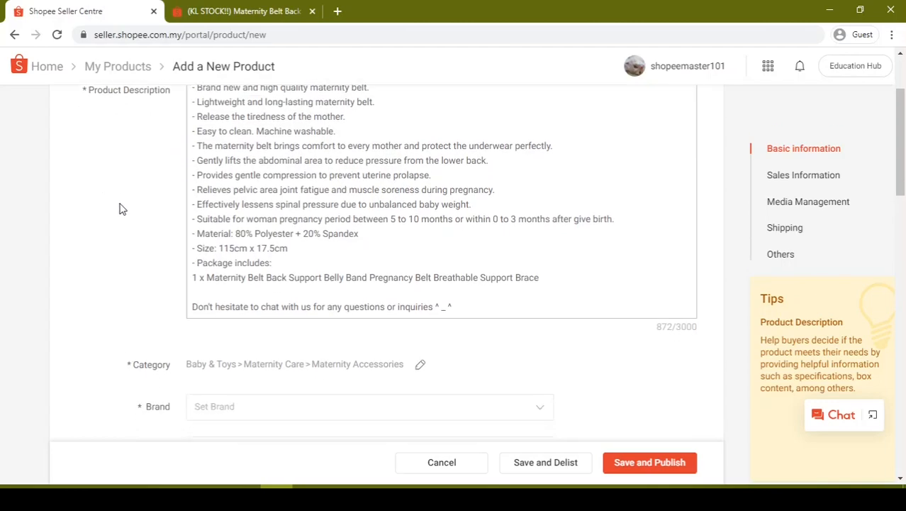
pyautogui.scroll(-1, 103, 199)
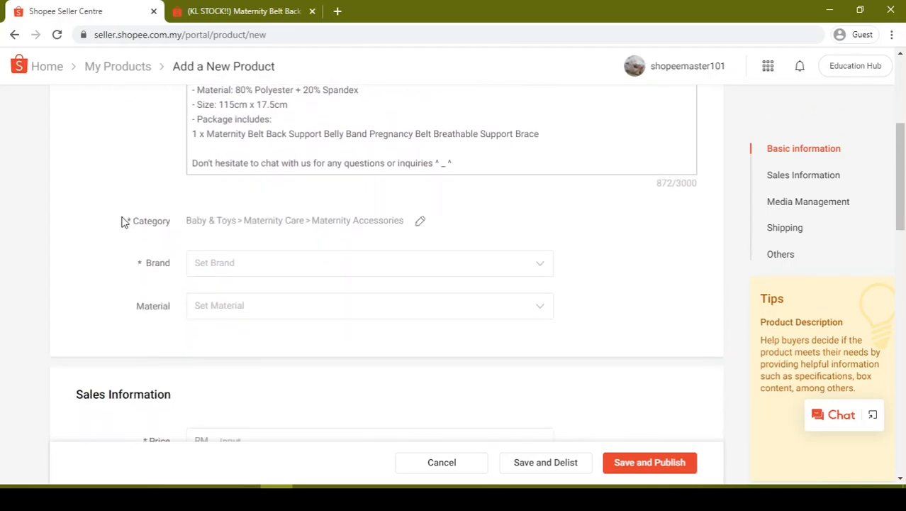
pyautogui.moveTo(132, 225)
pyautogui.mouseDown()
pyautogui.moveTo(319, 221)
pyautogui.moveTo(135, 223)
pyautogui.mouseUp()
pyautogui.click(260, 9)
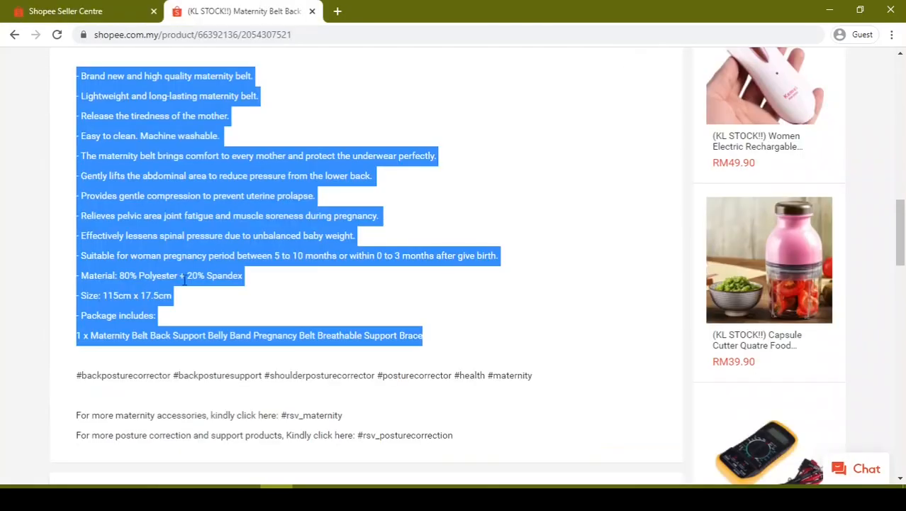
pyautogui.scroll(4, 117, 303)
pyautogui.scroll(1, 122, 300)
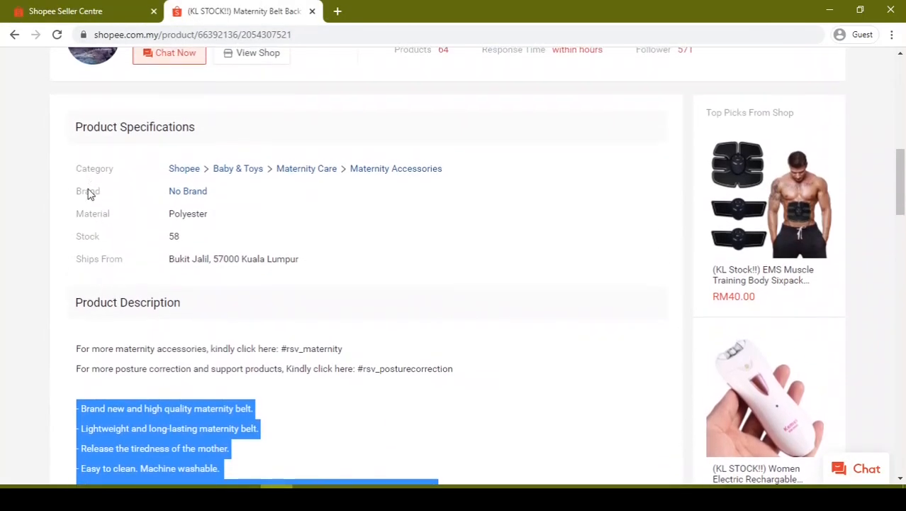
pyautogui.click(119, 9)
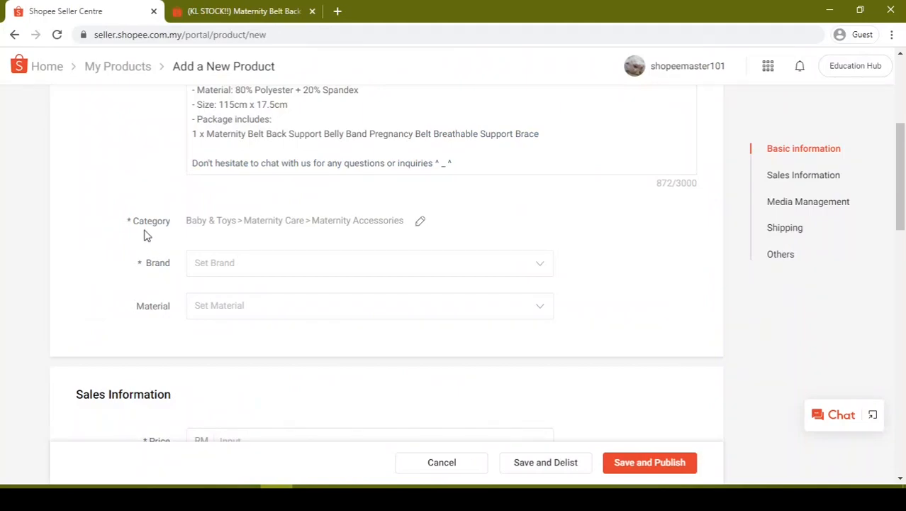
# Set the new product's Brand to No Brand.
pyautogui.doubleClick(156, 261)
pyautogui.moveTo(143, 262); pyautogui.dragTo(141, 265)
pyautogui.click(223, 267)
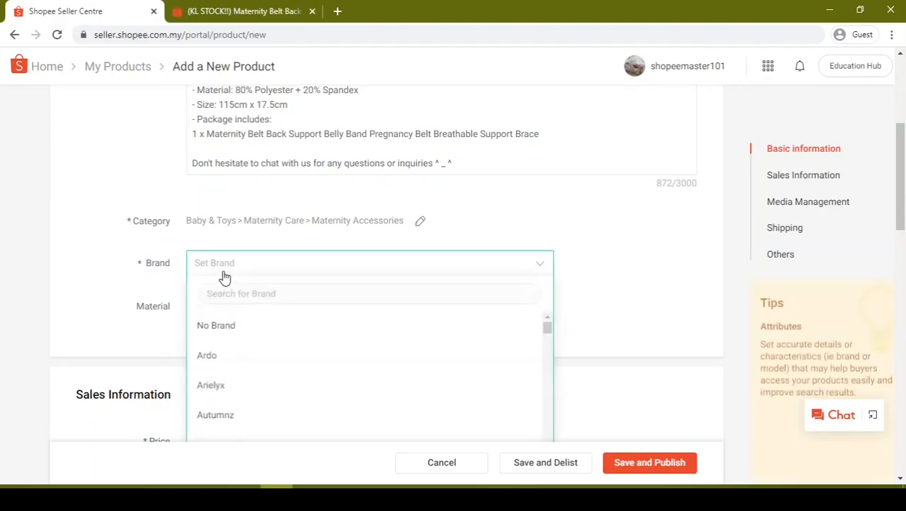
pyautogui.click(230, 328)
# Search the material options for "polyester" and set the new product's Material to Polyester.
pyautogui.scroll(-1, 128, 252)
pyautogui.doubleClick(159, 238)
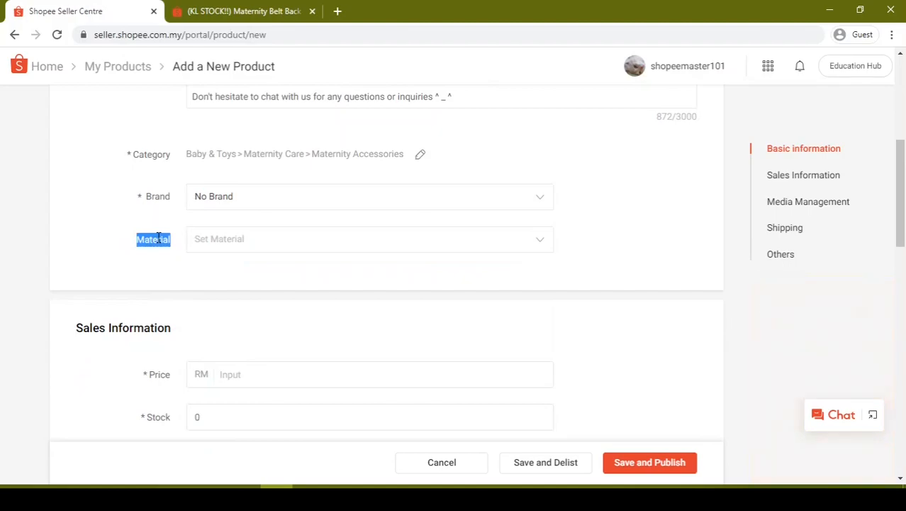
pyautogui.click(159, 238)
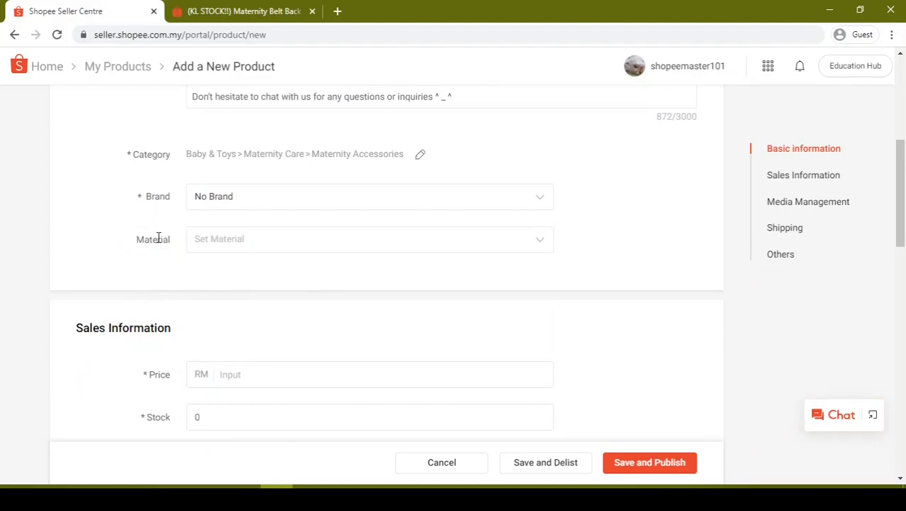
pyautogui.click(212, 245)
pyautogui.write('polyester')
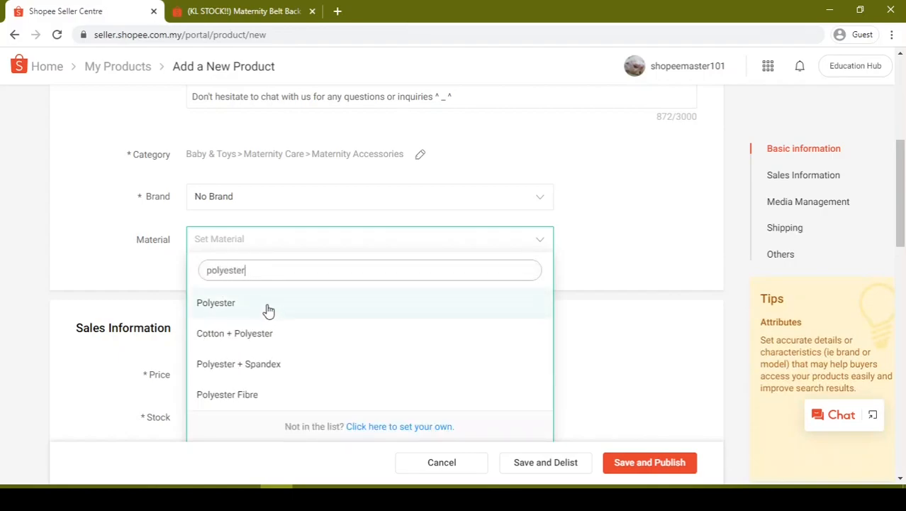
pyautogui.click(265, 307)
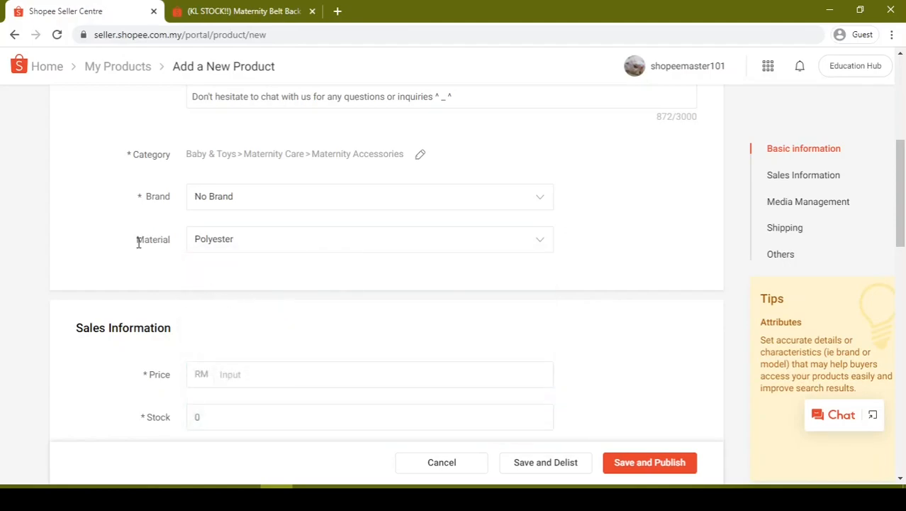
pyautogui.scroll(-1, 102, 222)
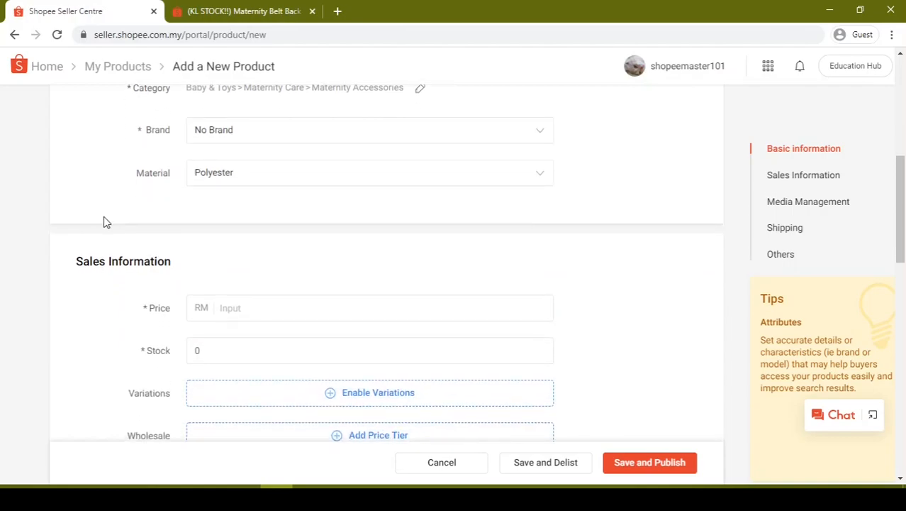
pyautogui.scroll(-1, 123, 212)
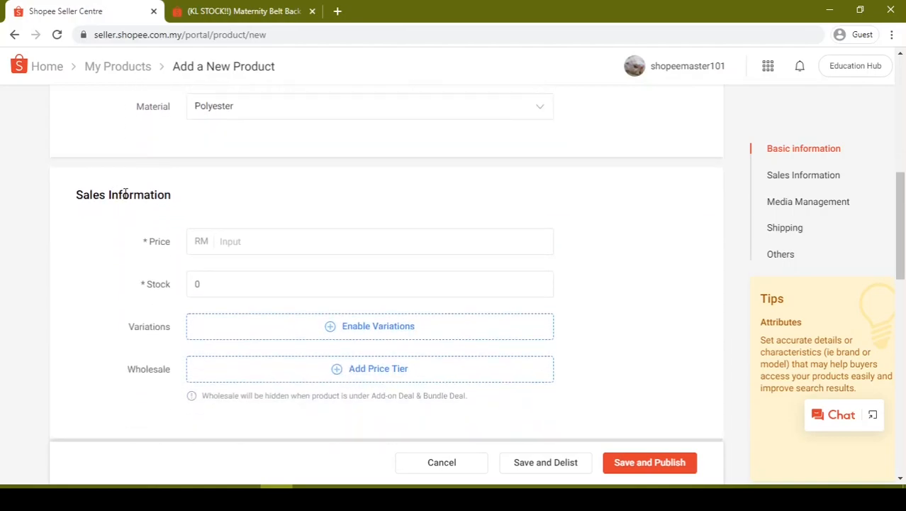
# Look up the price in the reference maternity belt listing and set the new product's Price to RM 39.
pyautogui.click(195, 8)
pyautogui.scroll(7, 504, 259)
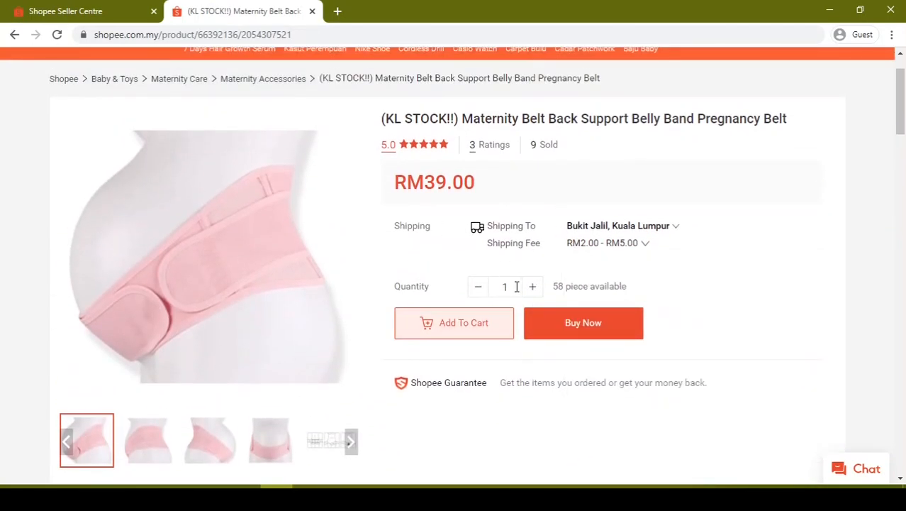
pyautogui.moveTo(425, 183); pyautogui.dragTo(517, 171)
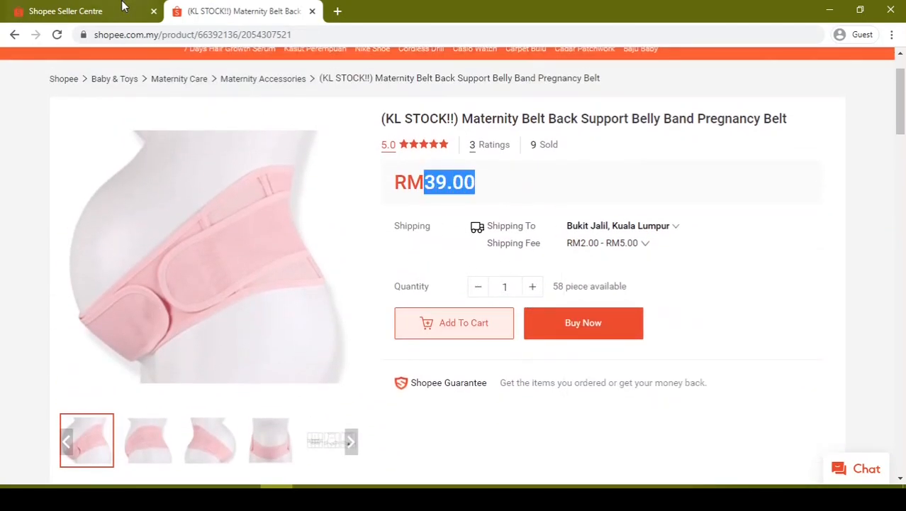
pyautogui.click(124, 7)
pyautogui.click(273, 242)
pyautogui.write('39')
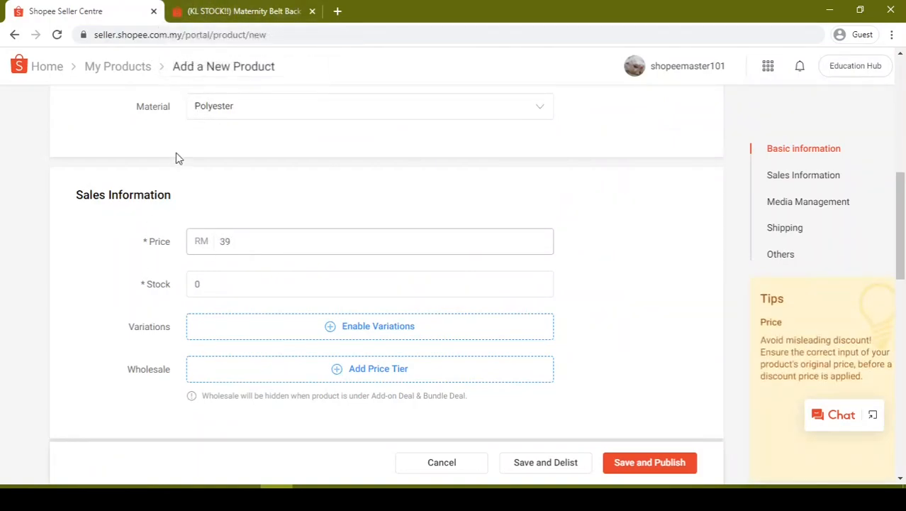
# Check the available quantity in the reference listing and set the new product's Stock to 100.
pyautogui.click(227, 6)
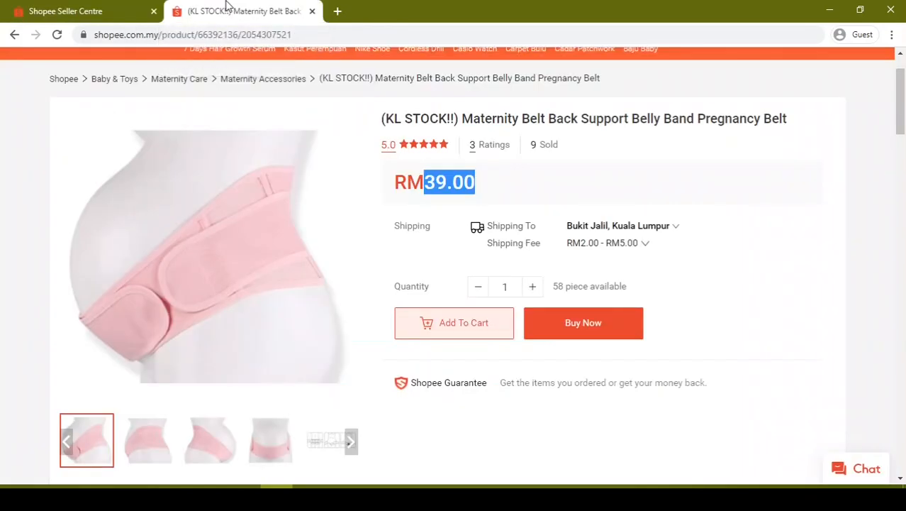
pyautogui.click(61, 7)
pyautogui.click(279, 285)
pyautogui.hotkey('ctrl', 'a')
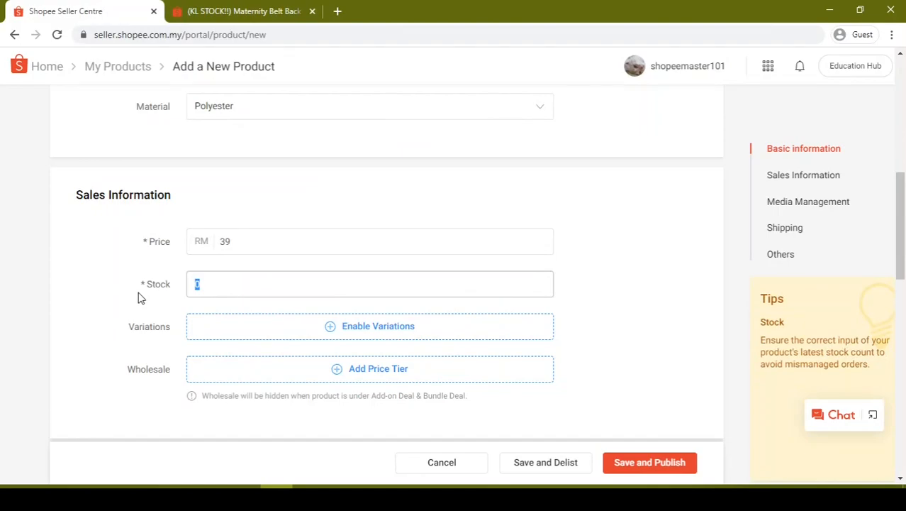
pyautogui.write('100')
pyautogui.scroll(-1, 145, 266)
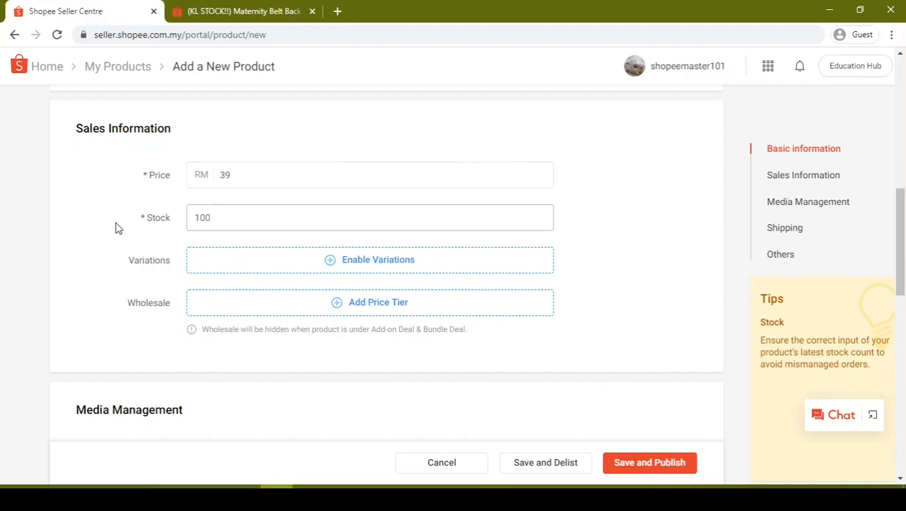
pyautogui.scroll(-1, 129, 217)
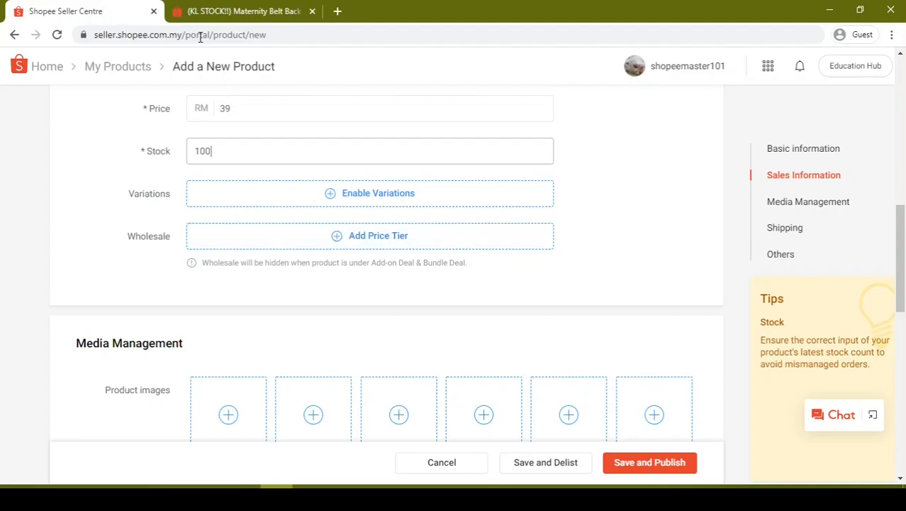
pyautogui.moveTo(226, 108); pyautogui.dragTo(231, 108)
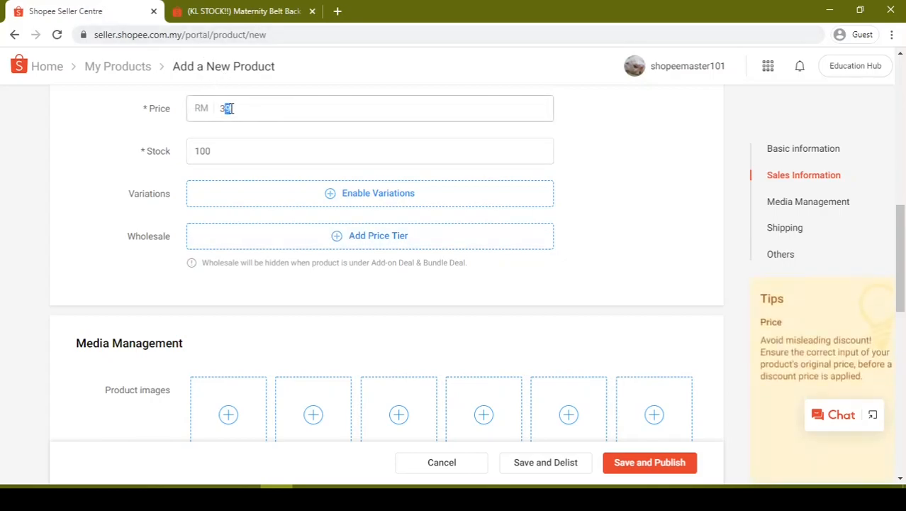
pyautogui.click(151, 147)
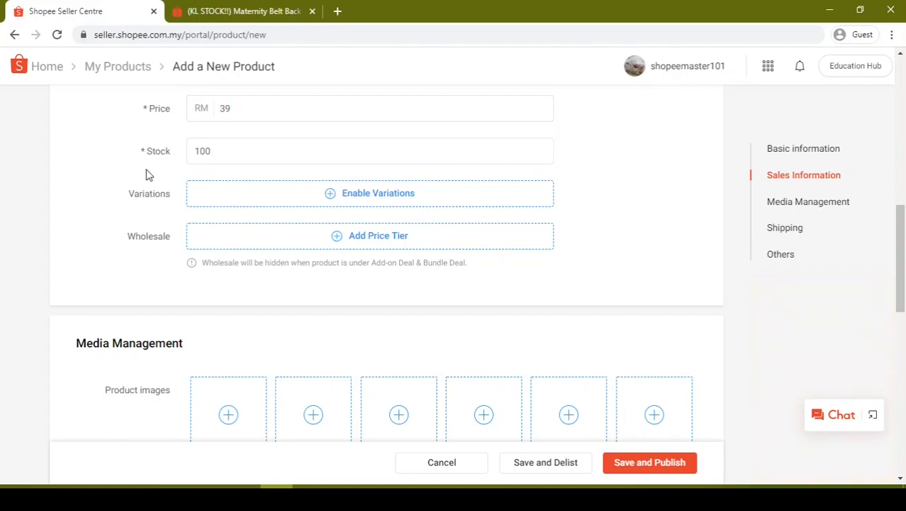
# Add a wholesale price tier with Min 5, Max 10 and Unit Price RM 37, and delete that tier.
pyautogui.scroll(-1, 149, 174)
pyautogui.click(354, 172)
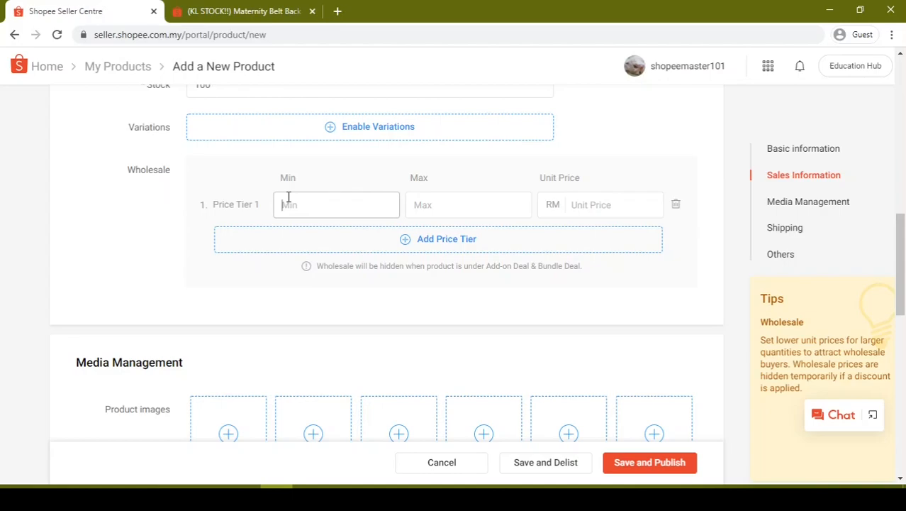
pyautogui.click(288, 197)
pyautogui.write('5')
pyautogui.click(484, 212)
pyautogui.write('10')
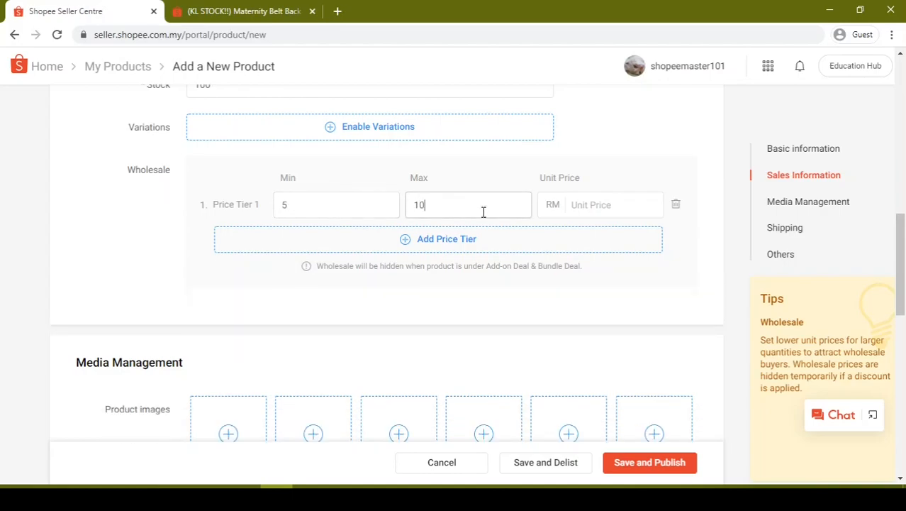
pyautogui.click(588, 204)
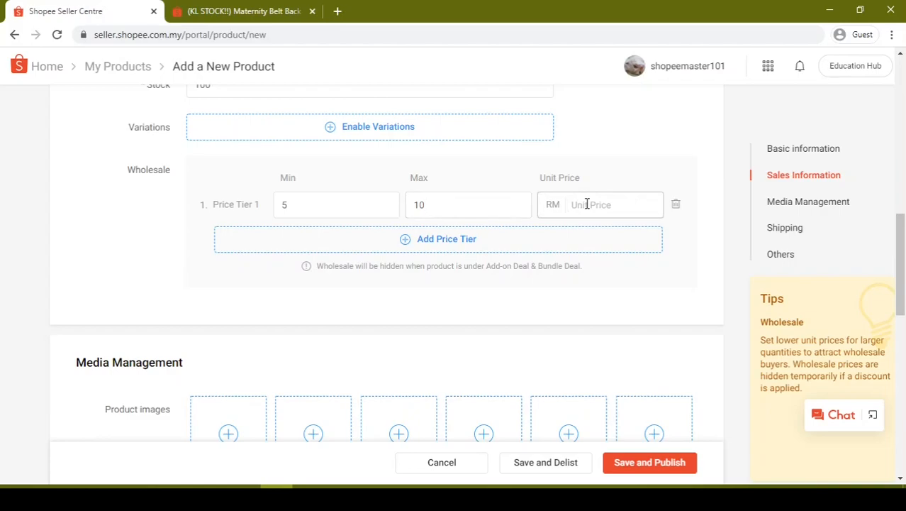
pyautogui.write('37')
pyautogui.click(675, 208)
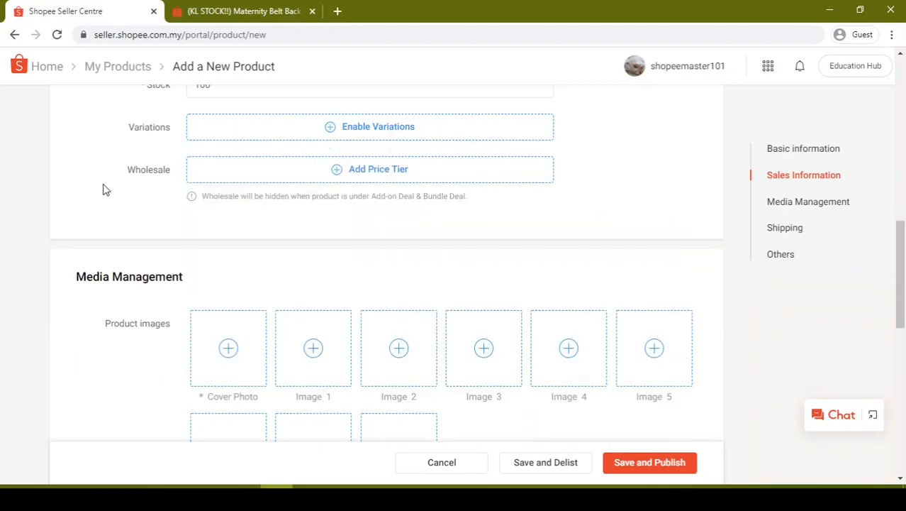
# Enlarge the main product photo in the reference maternity belt listing and check whether the image can be saved.
pyautogui.scroll(-2, 125, 192)
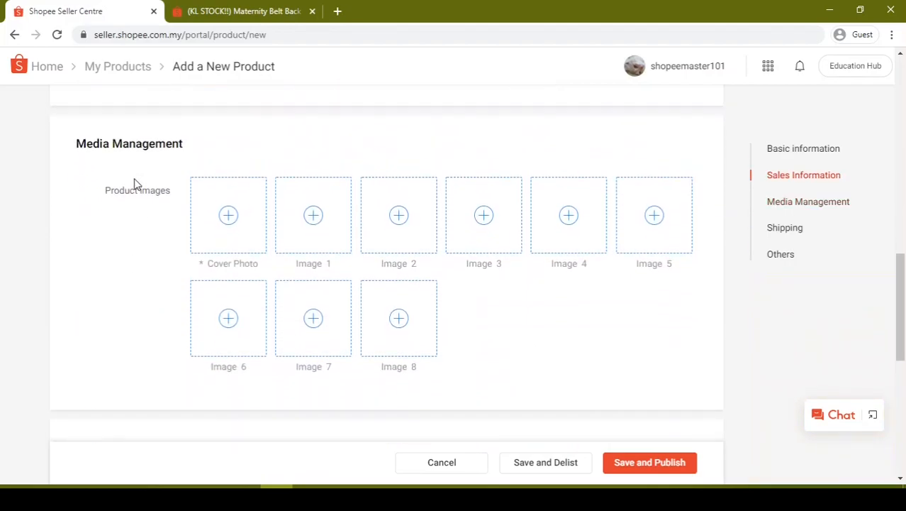
pyautogui.click(228, 10)
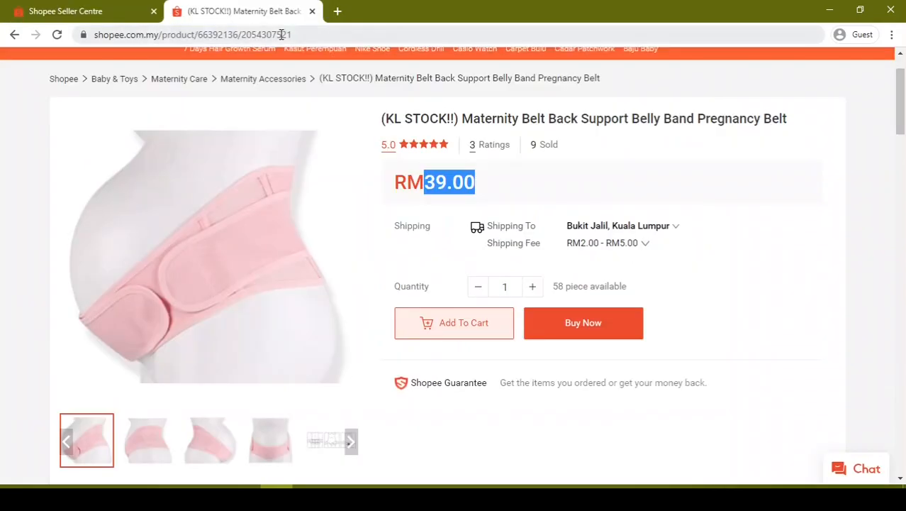
pyautogui.click(224, 201)
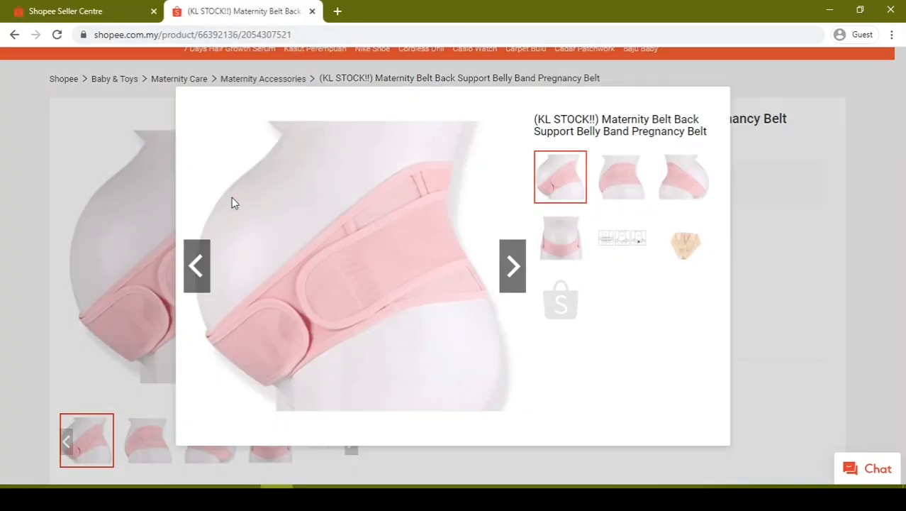
pyautogui.rightClick(335, 198)
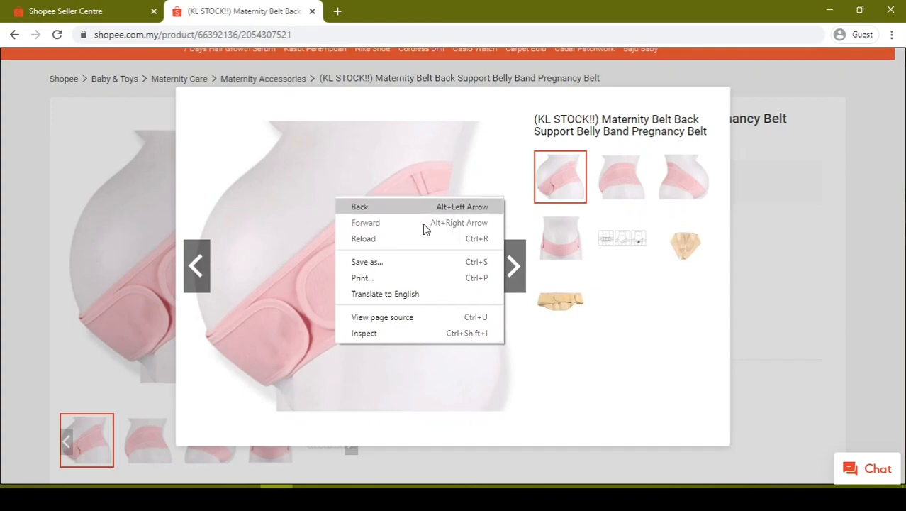
pyautogui.click(347, 149)
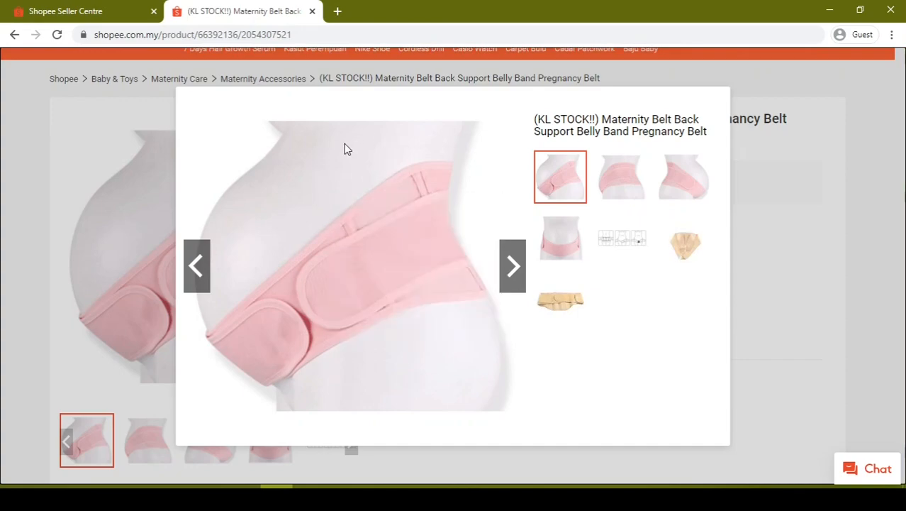
# Search Google in a new browser tab for "download background image" and look through the results.
pyautogui.click(338, 11)
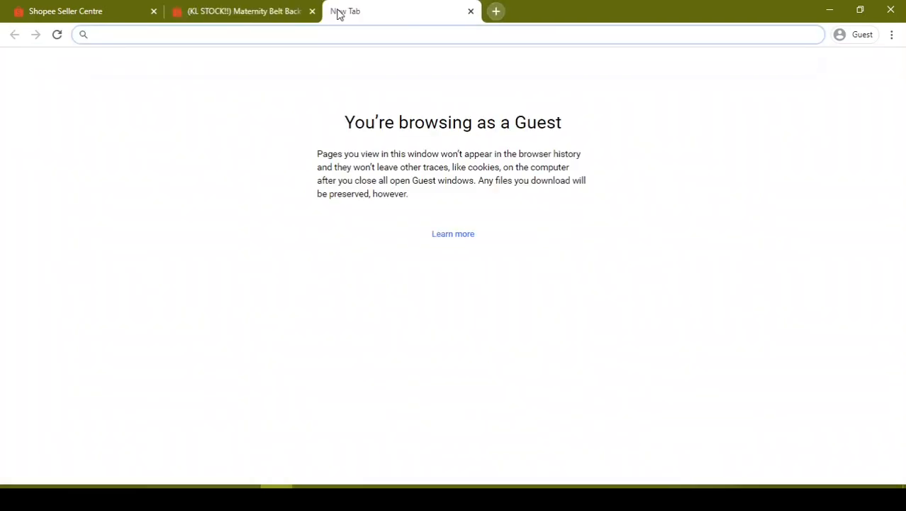
pyautogui.write('download n')
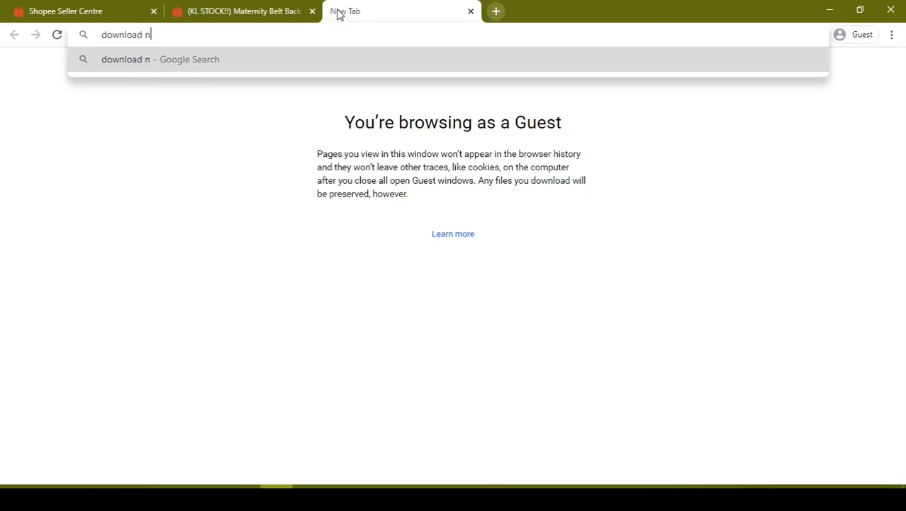
pyautogui.press('BackSpace')
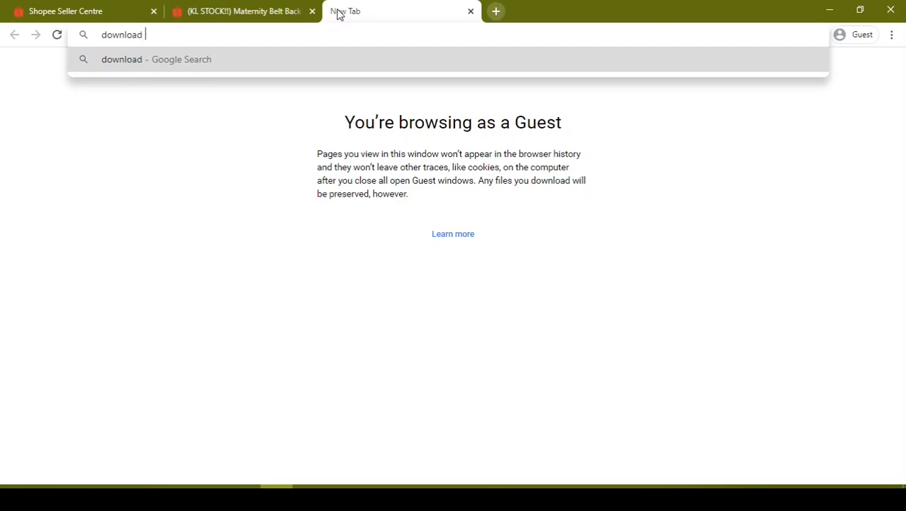
pyautogui.write('backf')
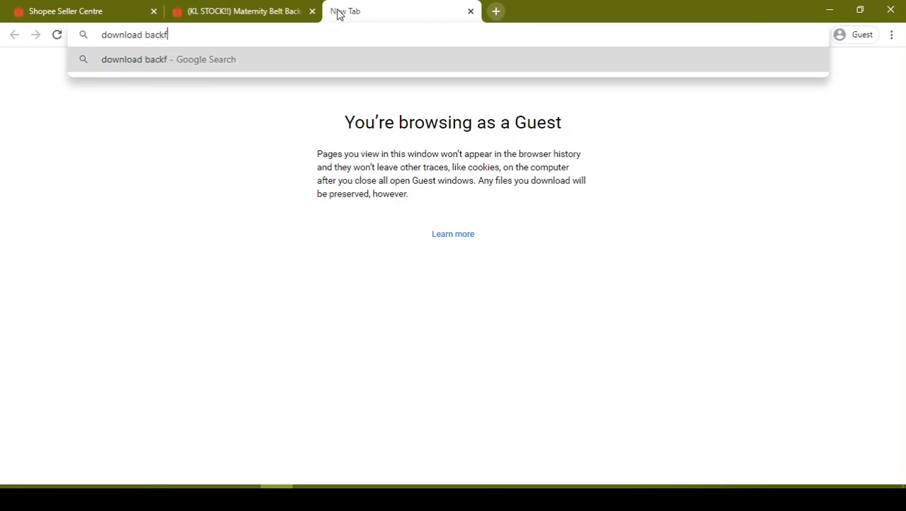
pyautogui.press('BackSpace')
pyautogui.write('gr')
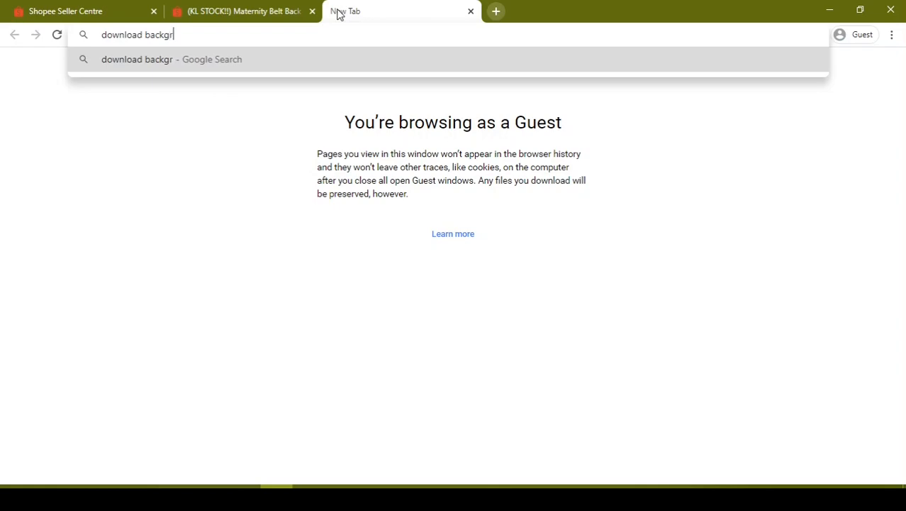
pyautogui.write('ound im')
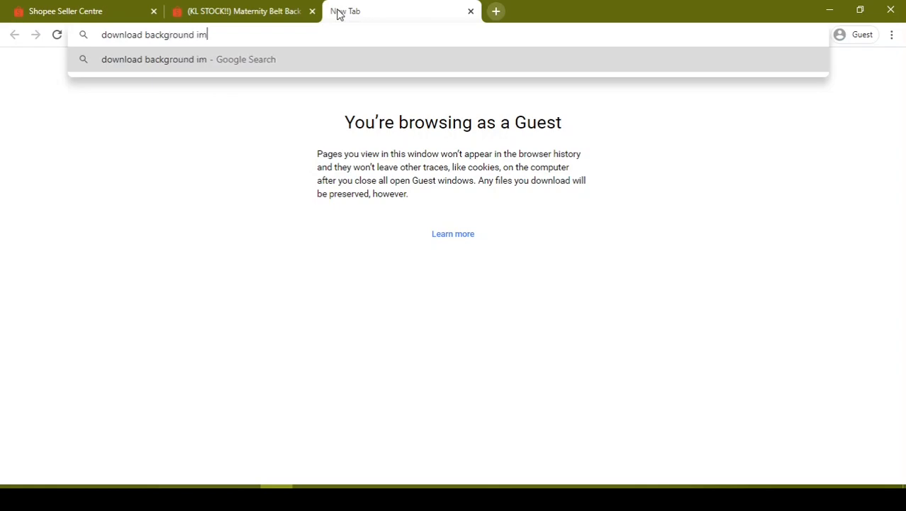
pyautogui.write('age')
pyautogui.press('Return')
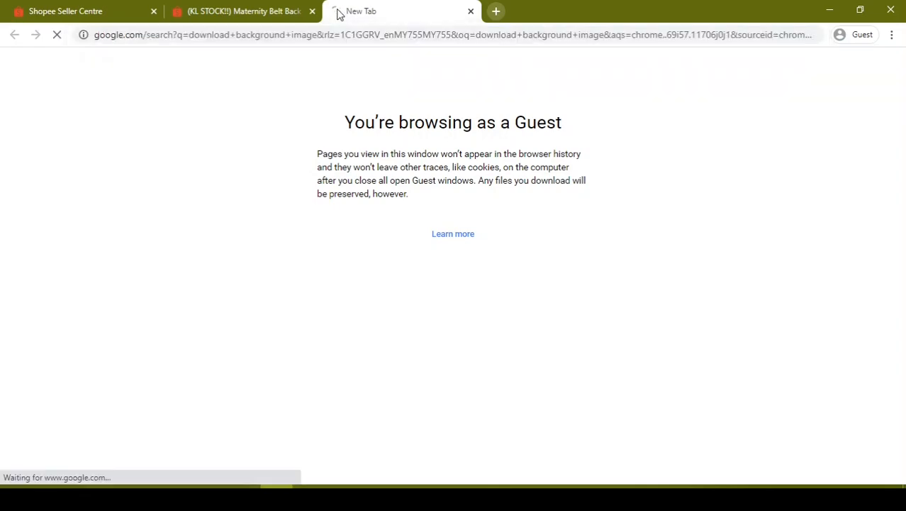
pyautogui.scroll(-4, 75, 135)
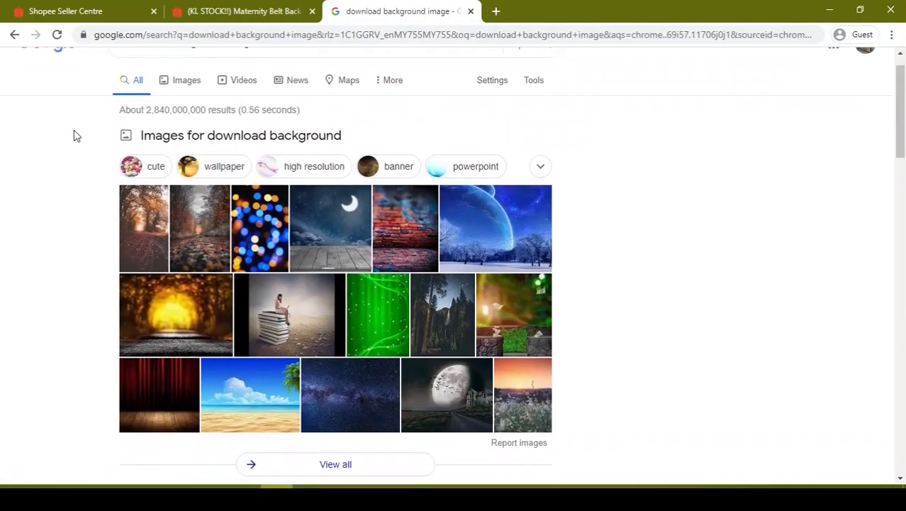
pyautogui.scroll(-2, 75, 138)
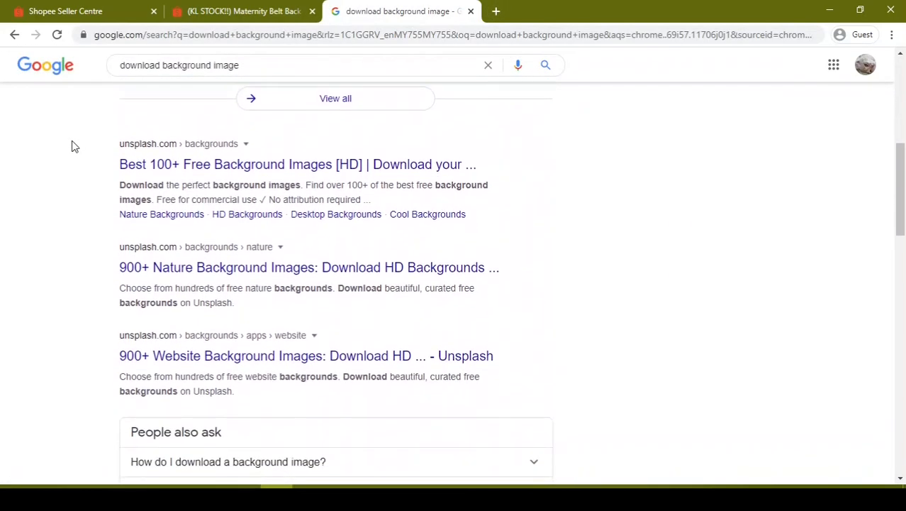
pyautogui.scroll(6, 74, 146)
# Return to the new product form, start adding the cover photo and browse the Own Project folders to the maternity belt images in DS0039.
pyautogui.click(213, 10)
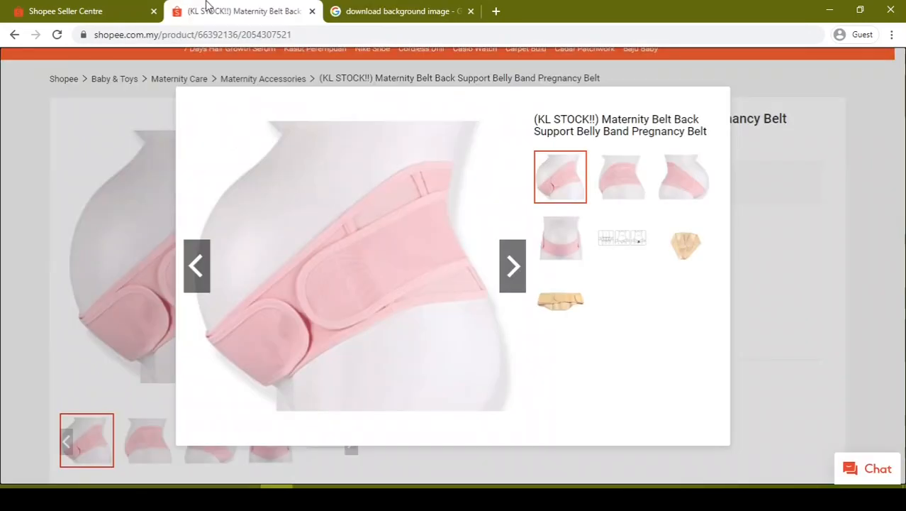
pyautogui.click(99, 10)
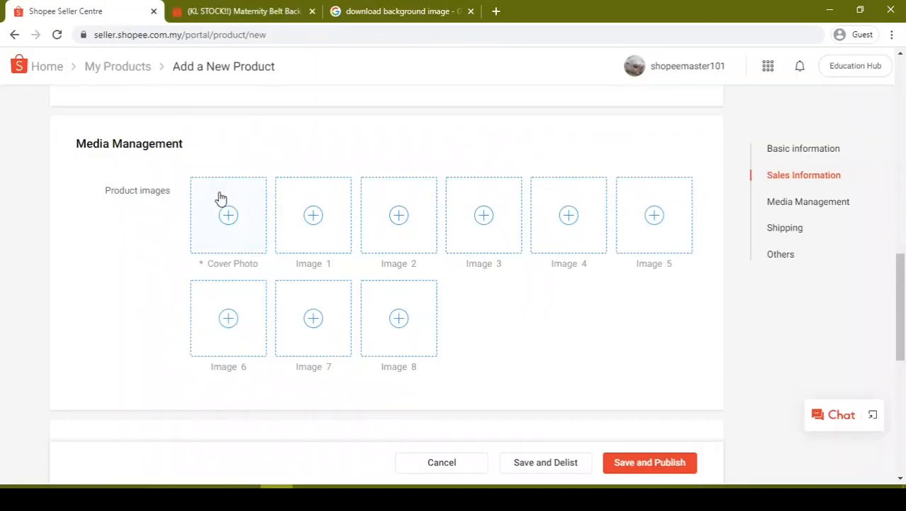
pyautogui.click(227, 219)
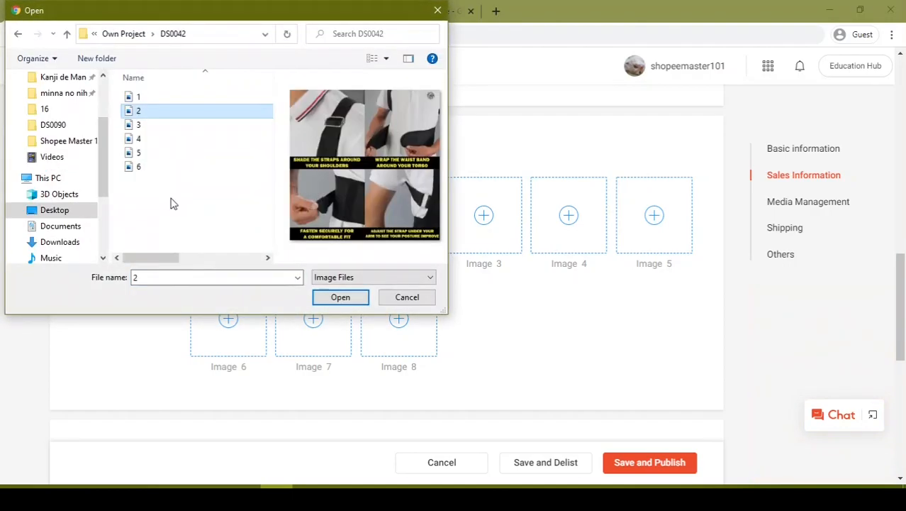
pyautogui.hotkey('alt', 'Up')
pyautogui.press('Down')
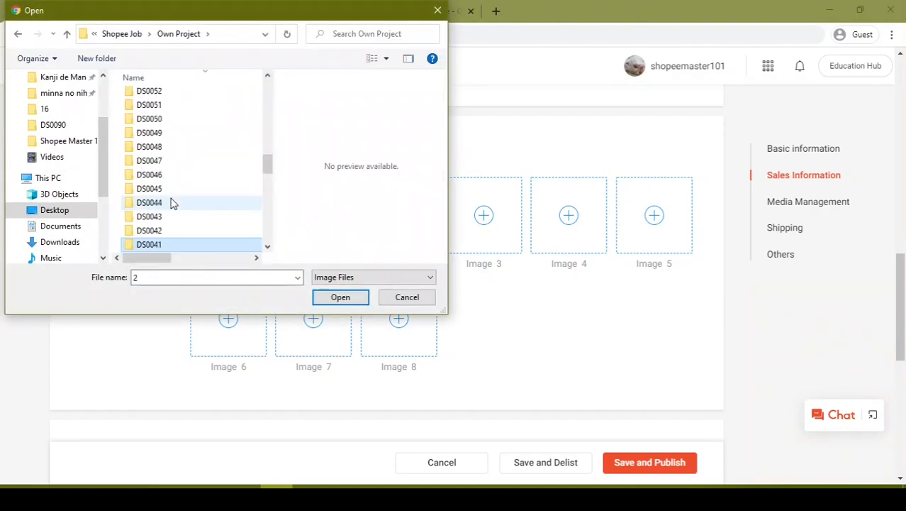
pyautogui.press('Return')
pyautogui.press('Down')
pyautogui.press('Down')
pyautogui.hotkey('alt', 'Up')
pyautogui.press('Down')
pyautogui.press('Return')
pyautogui.press('Down')
pyautogui.press('Down')
pyautogui.hotkey('alt', 'Up')
pyautogui.press('Down')
pyautogui.press('Return')
pyautogui.press('Down')
pyautogui.press('Down')
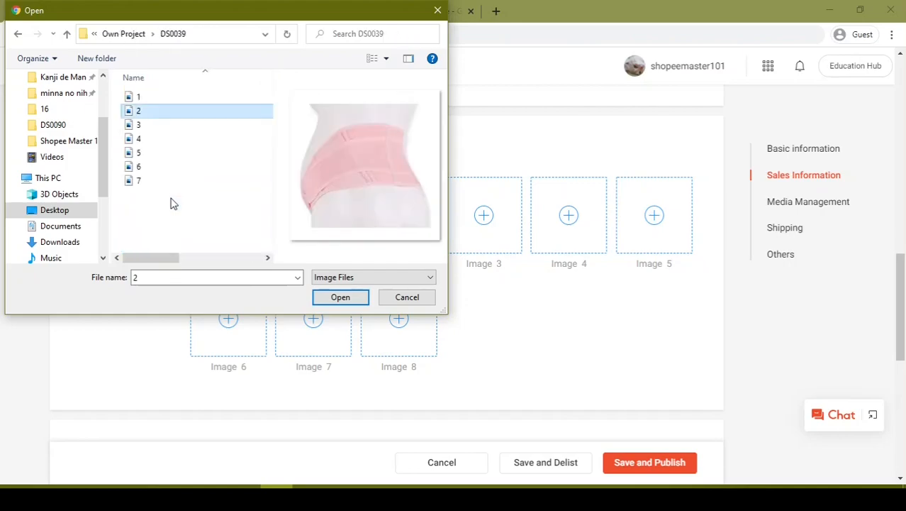
# Upload image files 1 to 7 from the DS0039 folder as product images and swap the Image 1 and Image 2 photos.
pyautogui.press('Up')
pyautogui.hotkey('shift', 'Down')
pyautogui.hotkey('shift', 'Down')
pyautogui.hotkey('shift', 'Down')
pyautogui.hotkey('shift', 'Down')
pyautogui.hotkey('shift', 'Down')
pyautogui.hotkey('shift', 'Down')
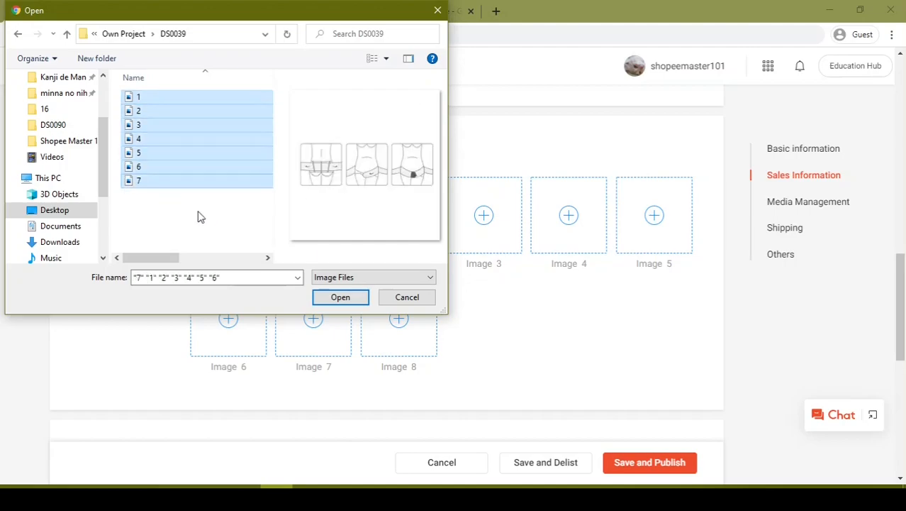
pyautogui.click(332, 297)
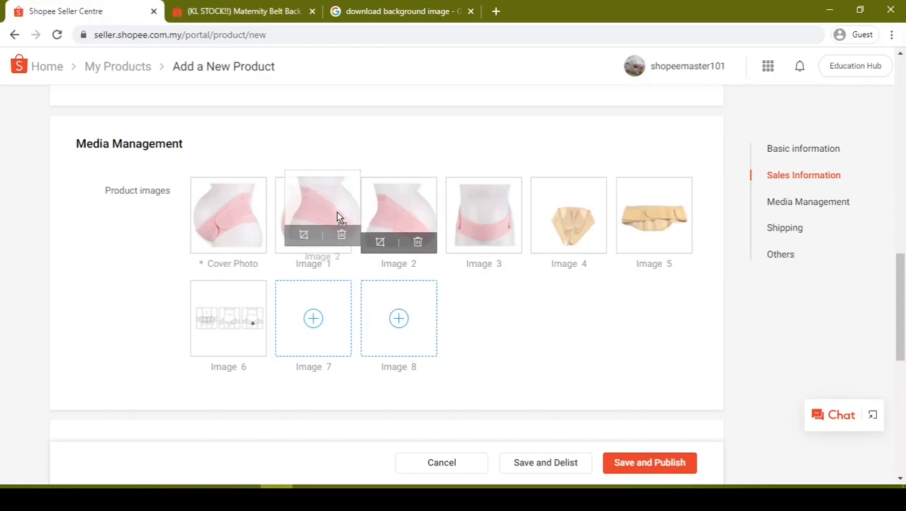
pyautogui.moveTo(329, 215); pyautogui.dragTo(401, 213)
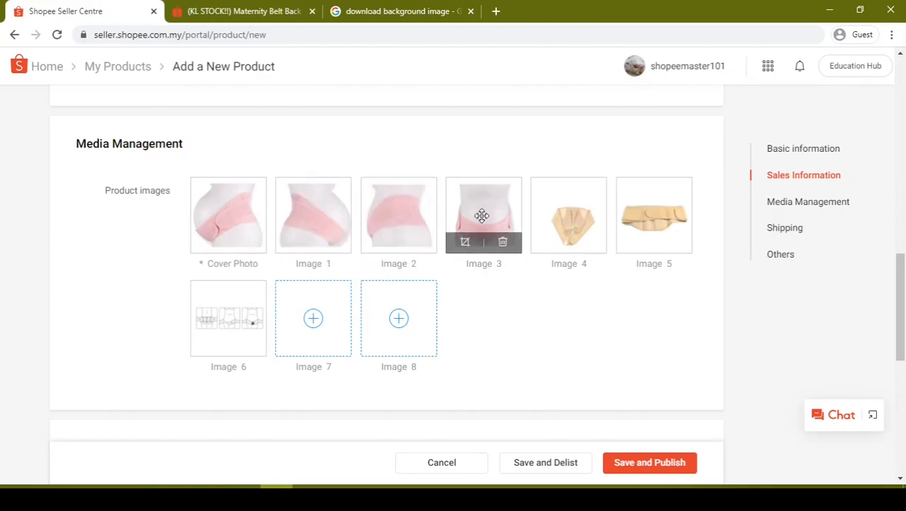
# Set the product's shipping weight to 0.2 kg.
pyautogui.scroll(-3, 149, 212)
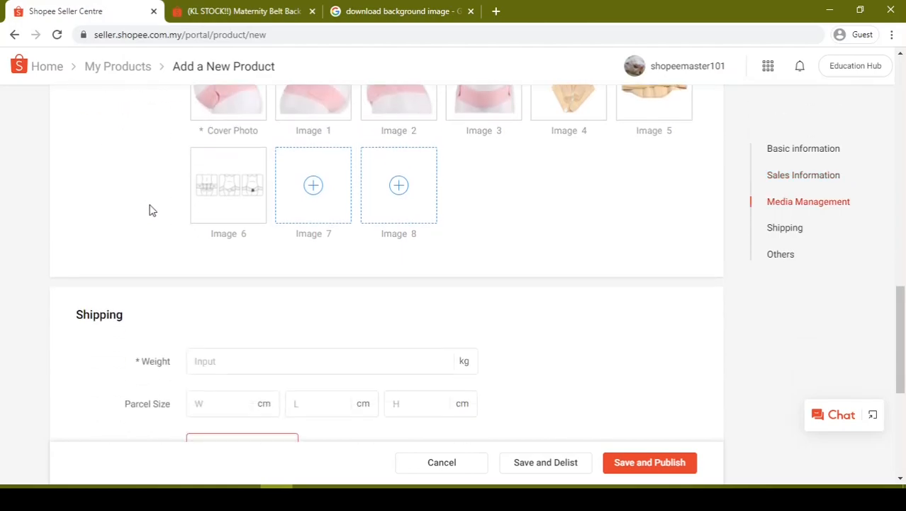
pyautogui.scroll(-1, 153, 207)
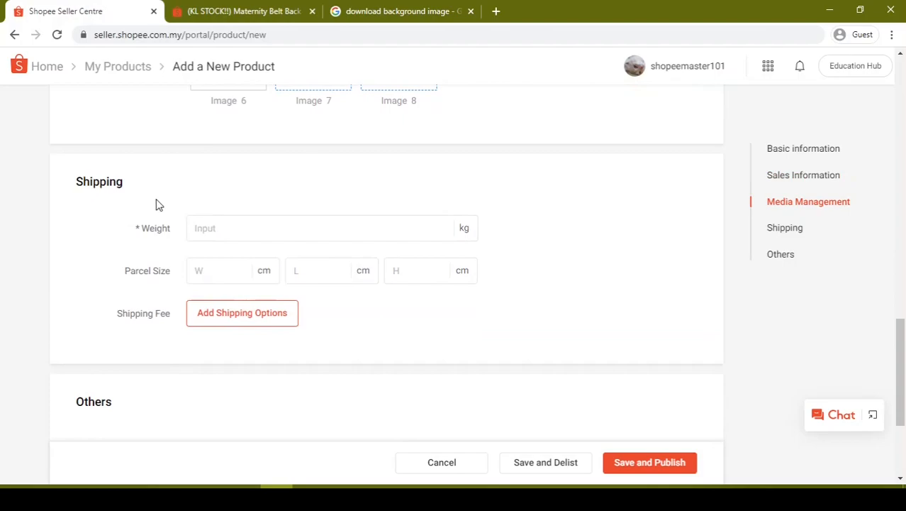
pyautogui.click(198, 225)
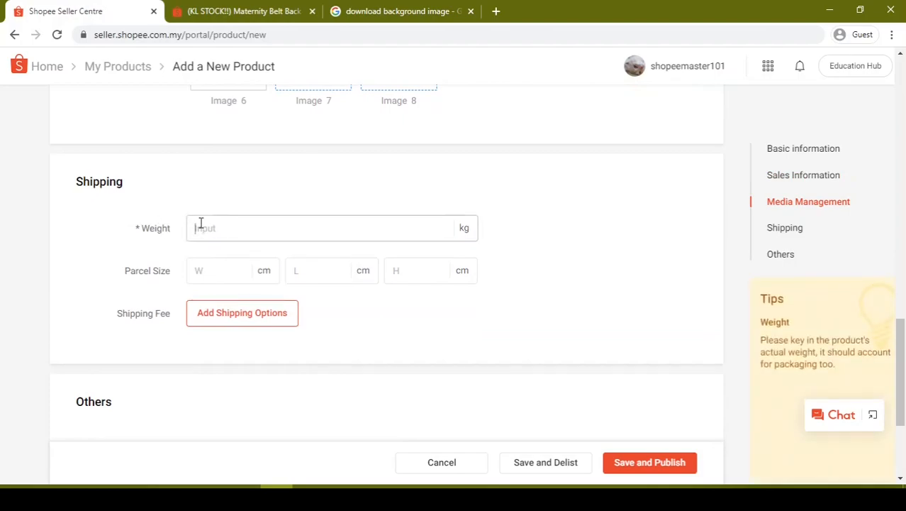
pyautogui.write('1')
pyautogui.press('BackSpace')
pyautogui.write('0.2')
pyautogui.click(148, 230)
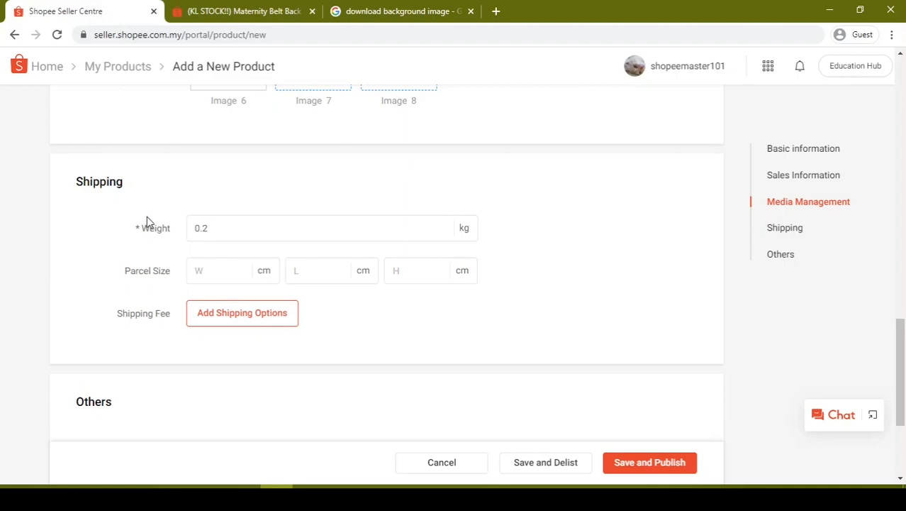
# Go from the product's Shipping Fee section to the shop's Shipping Setting page, discarding the unsaved product changes.
pyautogui.scroll(-1, 147, 217)
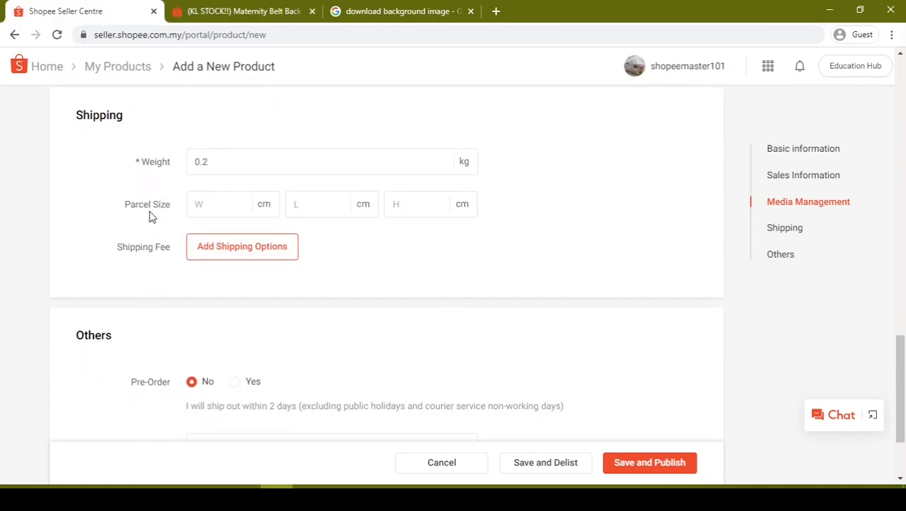
pyautogui.click(227, 256)
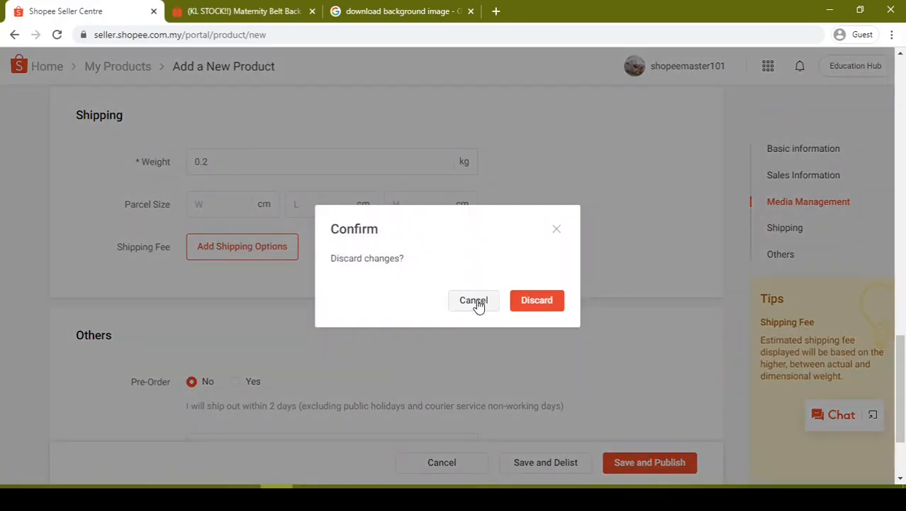
pyautogui.click(476, 300)
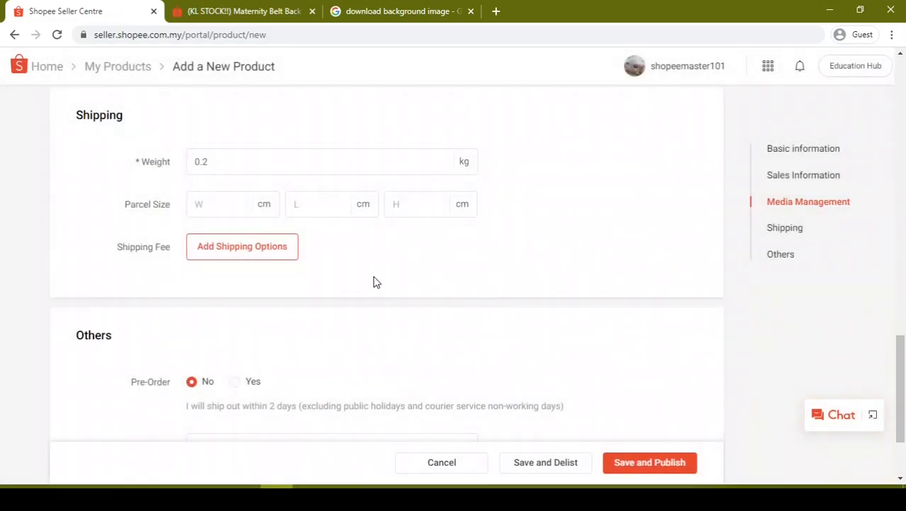
pyautogui.click(263, 253)
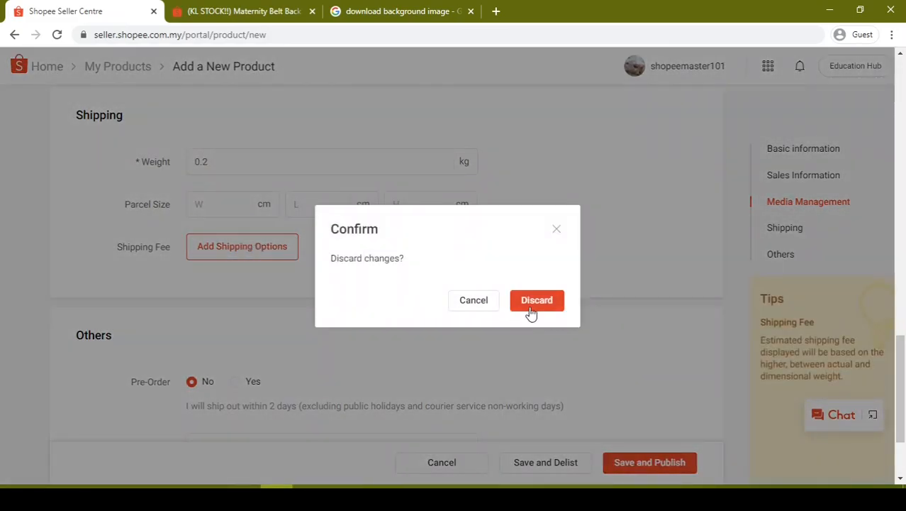
pyautogui.click(537, 300)
# Enable J&T Express as a shipping channel for the shop and acknowledge the notice.
pyautogui.scroll(-2, 186, 197)
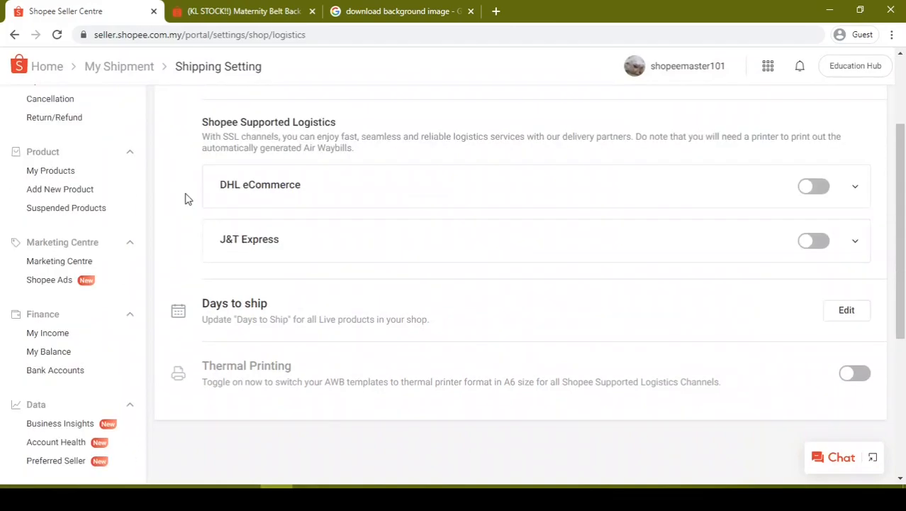
pyautogui.scroll(1, 186, 199)
pyautogui.click(812, 307)
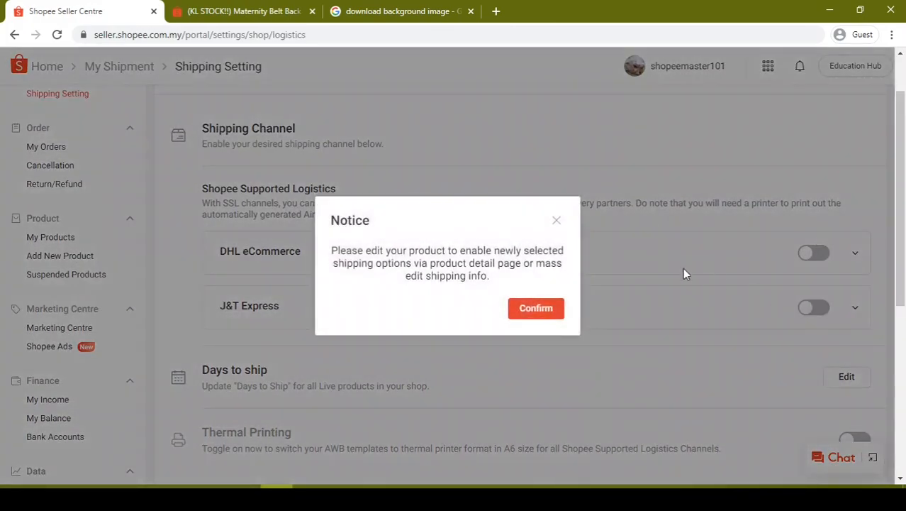
pyautogui.click(536, 308)
# Mass update Days to Ship to 2 for all live products in the shop.
pyautogui.scroll(-2, 400, 164)
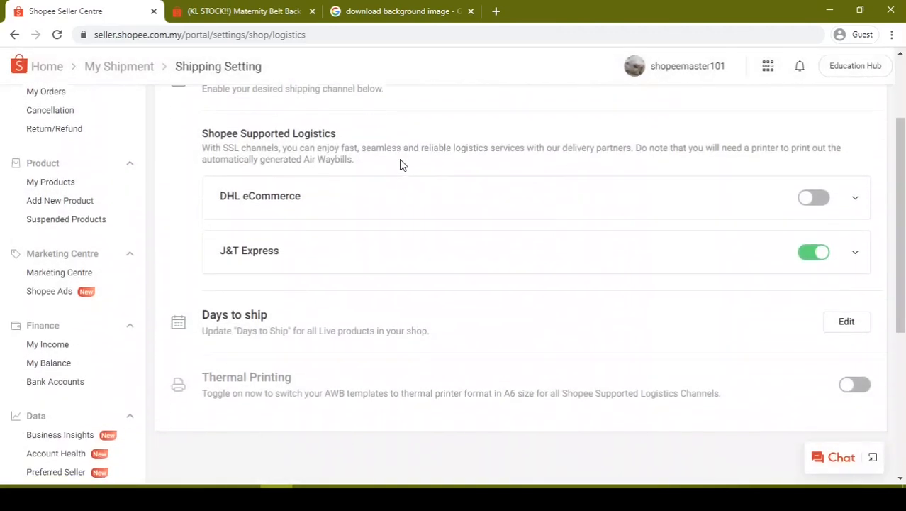
pyautogui.scroll(2, 181, 186)
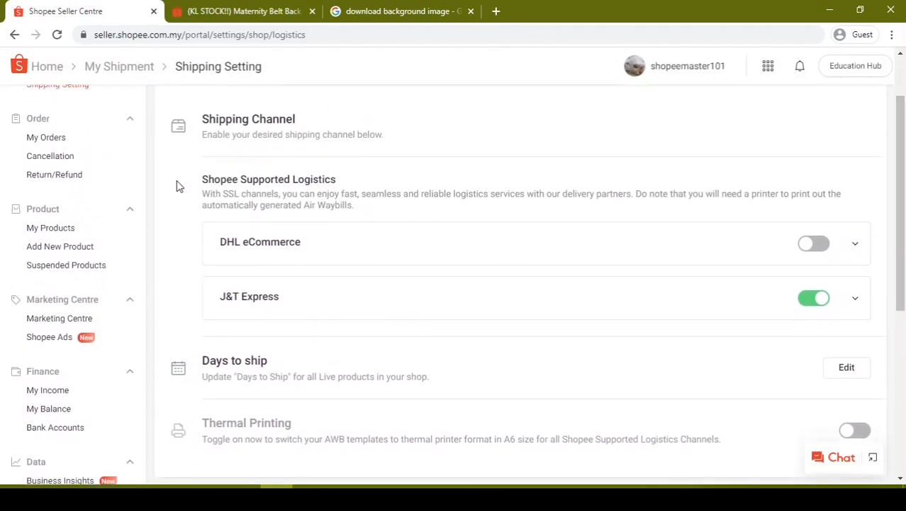
pyautogui.scroll(-1, 174, 198)
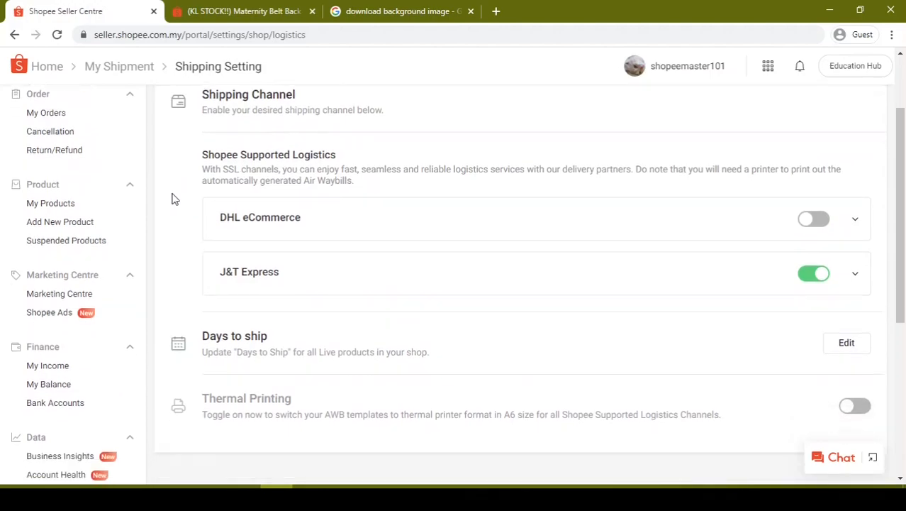
pyautogui.scroll(1, 174, 199)
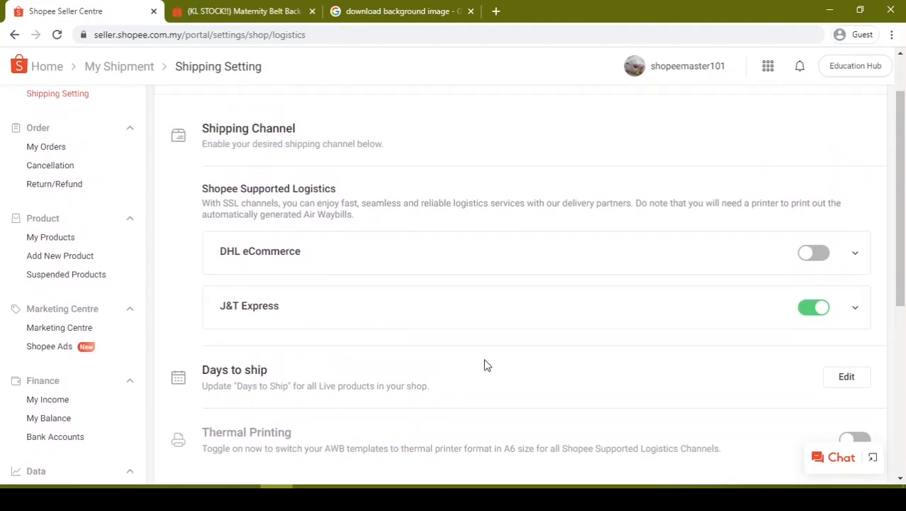
pyautogui.click(849, 380)
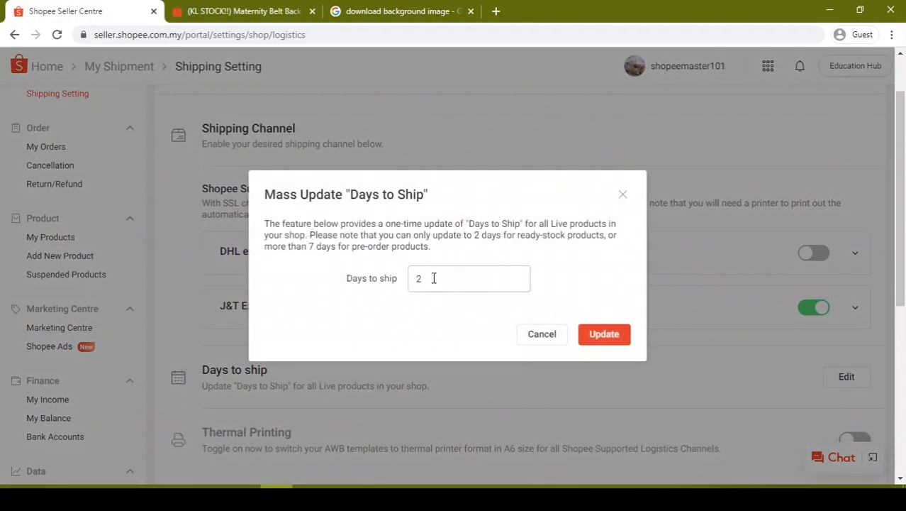
pyautogui.click(604, 334)
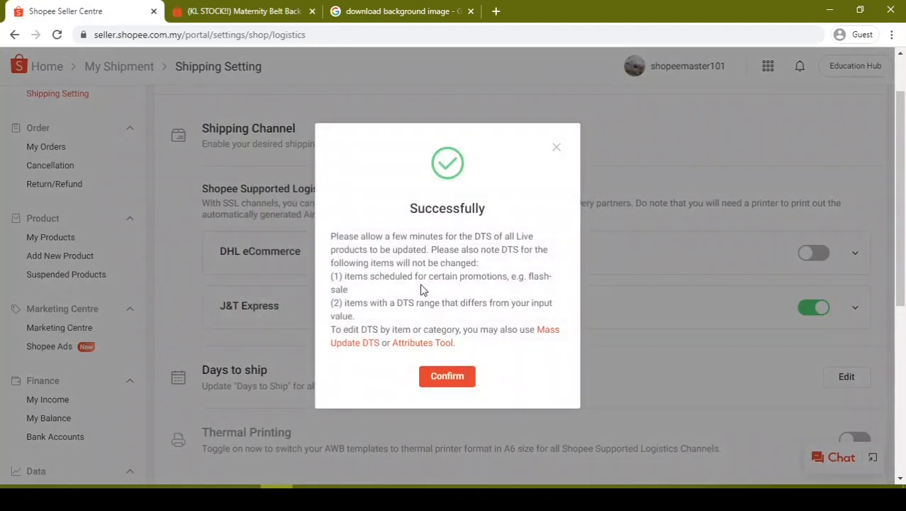
pyautogui.click(448, 375)
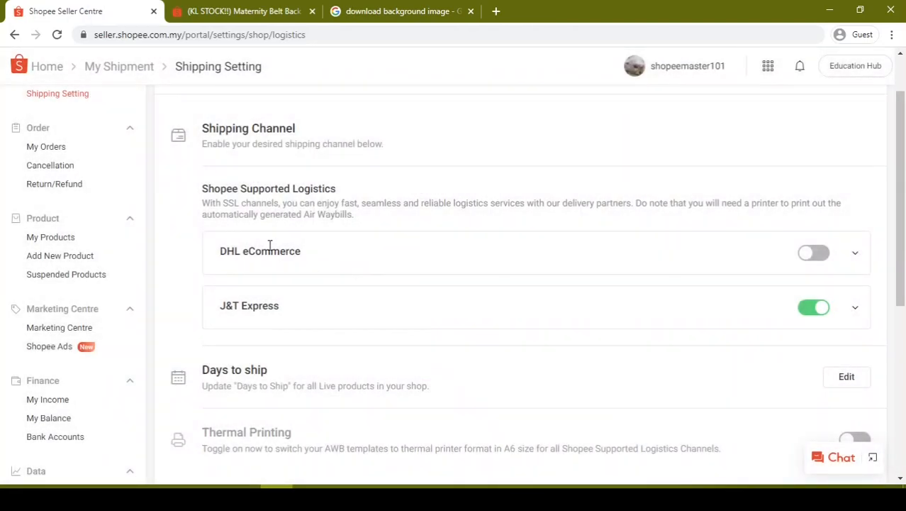
# Return to the new product form and set the shipping weight to 0.2 kg.
pyautogui.scroll(2, 212, 242)
pyautogui.click(48, 68)
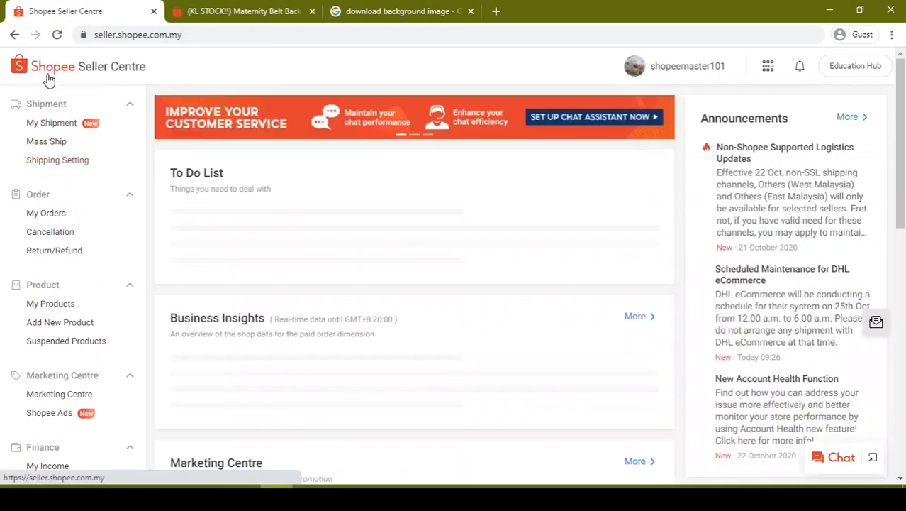
pyautogui.click(63, 302)
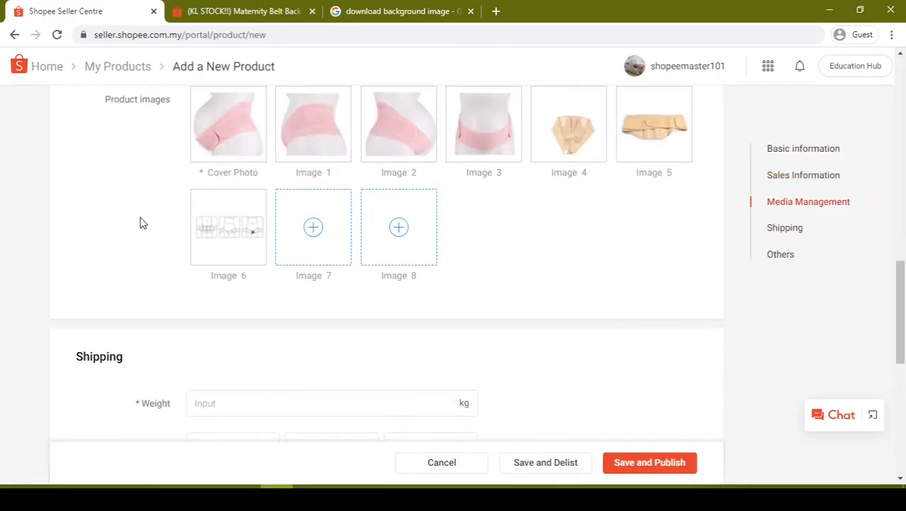
pyautogui.scroll(-4, 142, 222)
pyautogui.scroll(2, 142, 224)
pyautogui.click(225, 266)
pyautogui.write('0.2')
# Enable J&T Express as the shipping option for the new product.
pyautogui.scroll(-1, 119, 180)
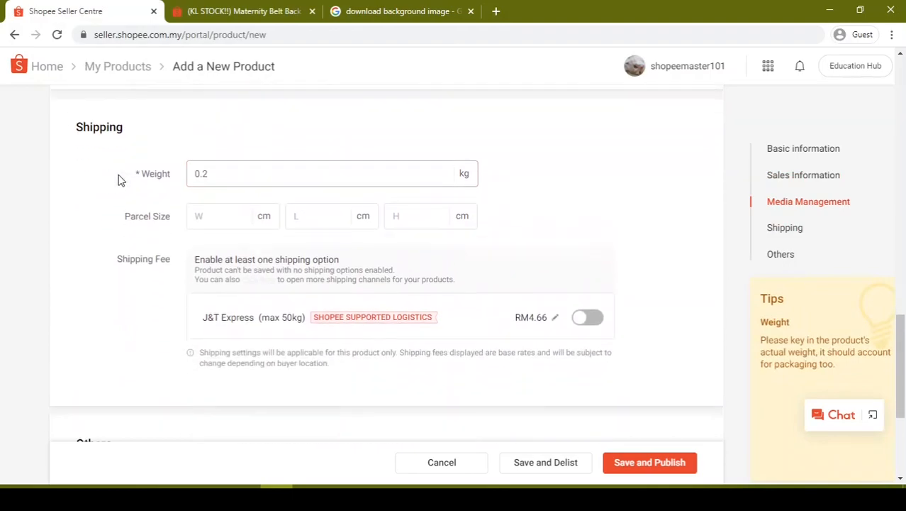
pyautogui.scroll(-2, 119, 180)
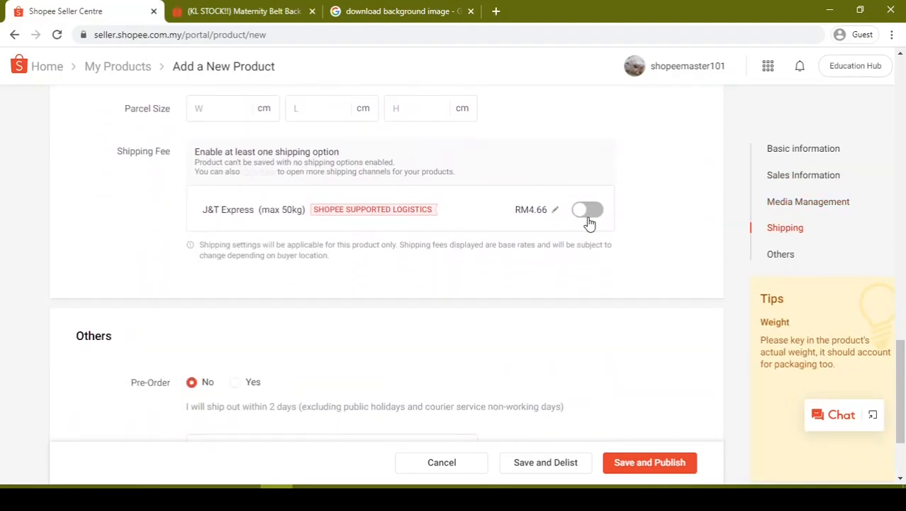
pyautogui.click(587, 210)
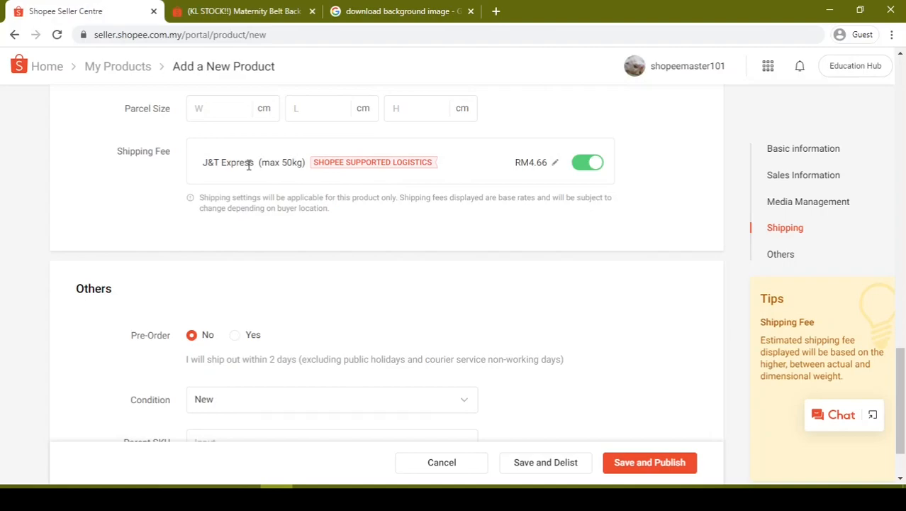
# Switch Pre-Order to Yes to view its days-to-ship field, set it back to No, and check the Condition field.
pyautogui.scroll(-2, 131, 196)
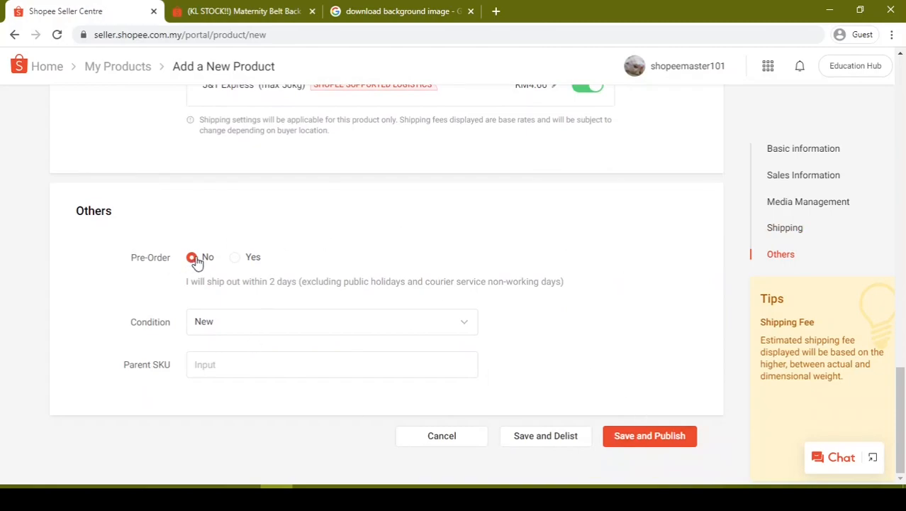
pyautogui.moveTo(195, 287); pyautogui.dragTo(305, 284)
pyautogui.click(272, 288)
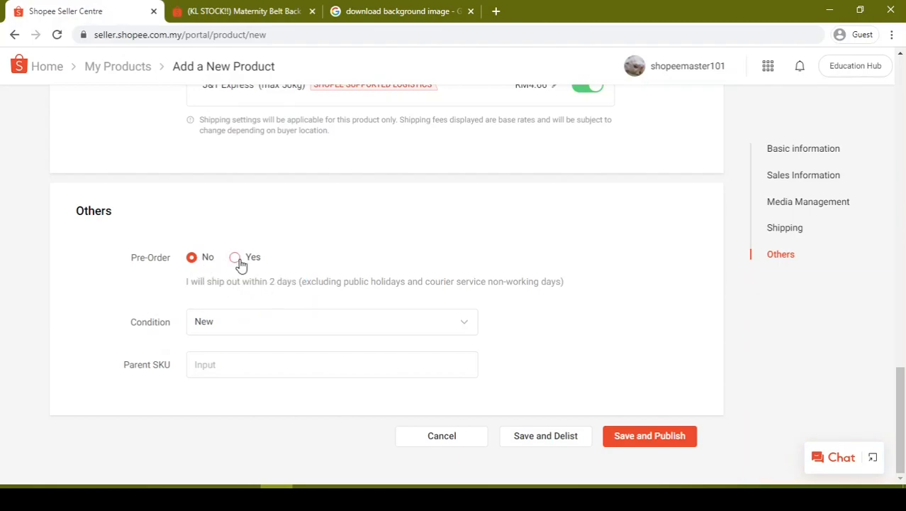
pyautogui.click(236, 259)
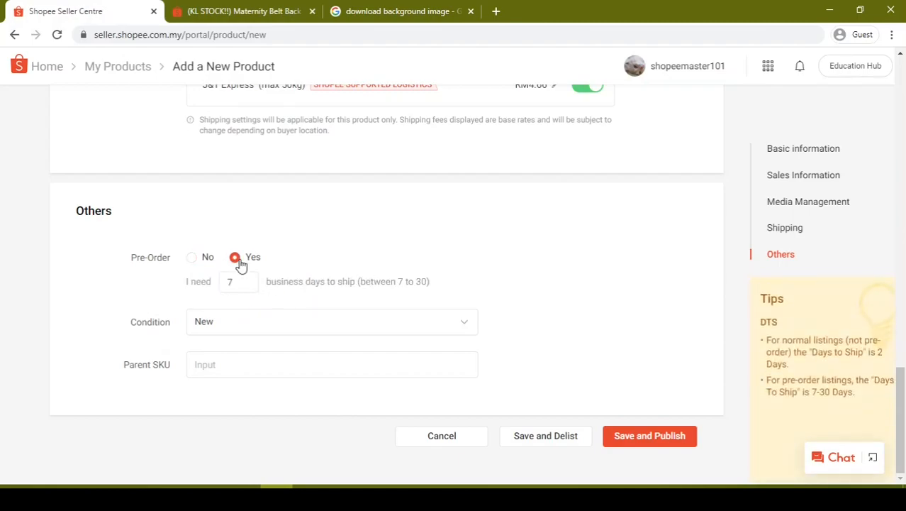
pyautogui.doubleClick(236, 283)
pyautogui.click(192, 259)
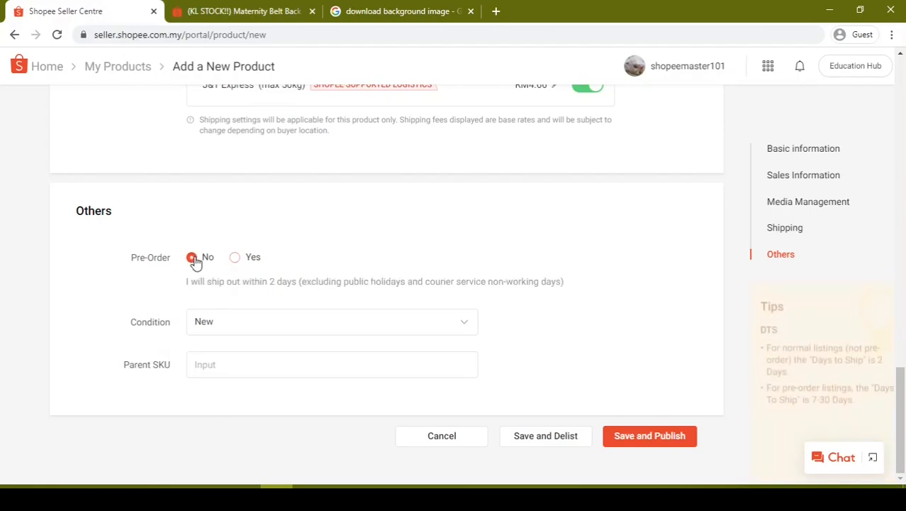
pyautogui.click(213, 328)
pyautogui.click(139, 307)
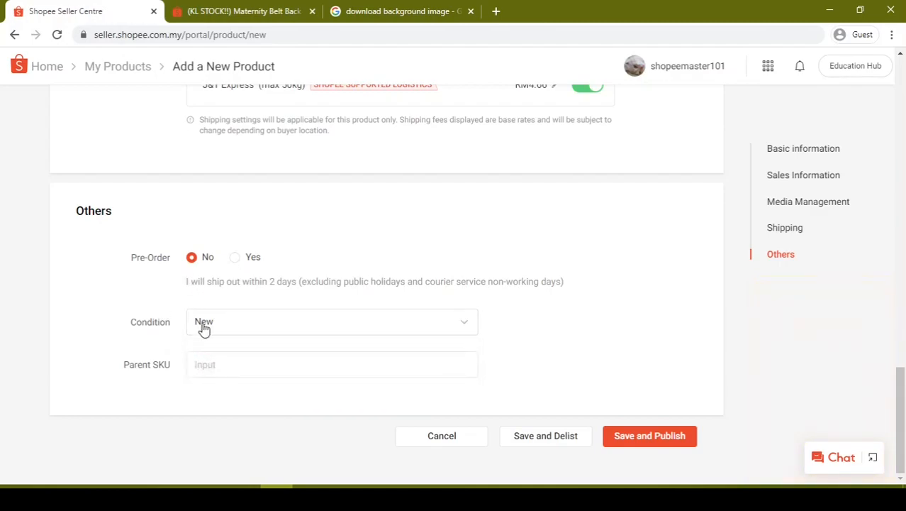
# Set the product's Parent SKU to SM001.
pyautogui.click(243, 365)
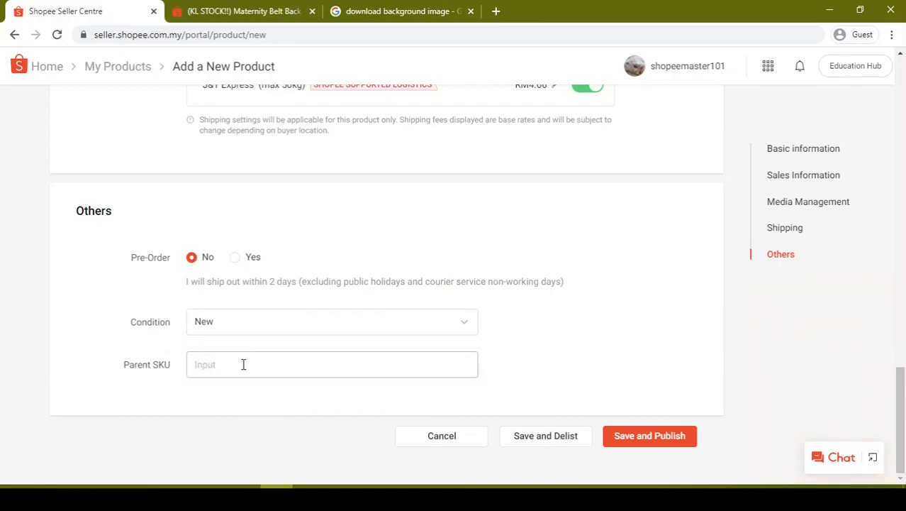
pyautogui.doubleClick(161, 366)
pyautogui.click(123, 363)
pyautogui.moveTo(122, 365); pyautogui.dragTo(179, 369)
pyautogui.click(145, 361)
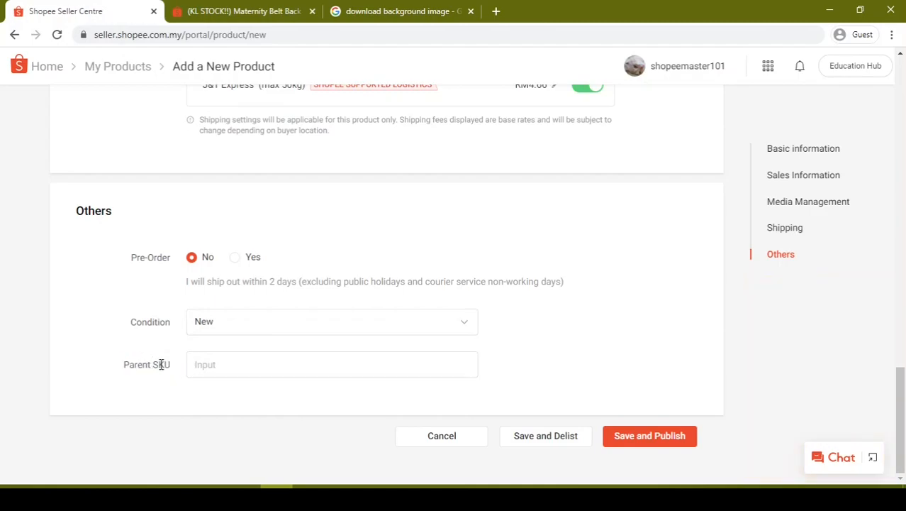
pyautogui.click(212, 364)
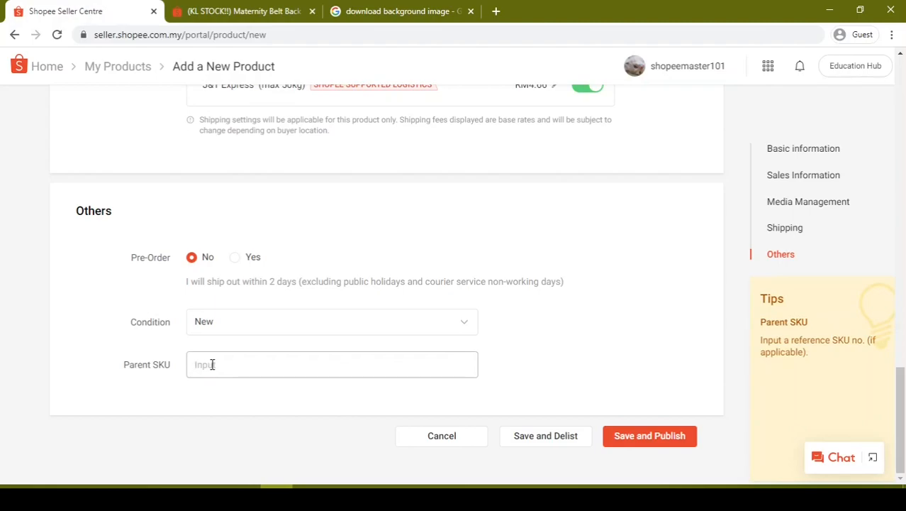
pyautogui.write('001')
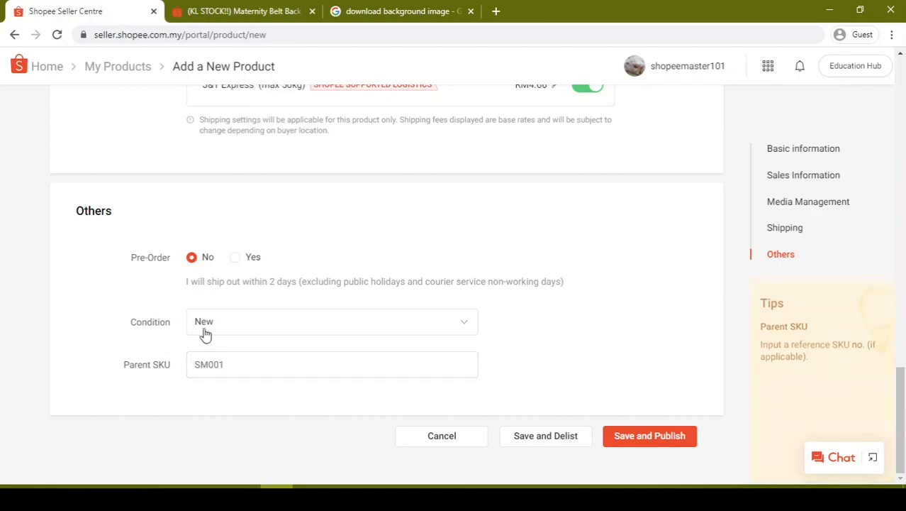
# Save and publish the new product, and mark all received notifications as read.
pyautogui.click(669, 438)
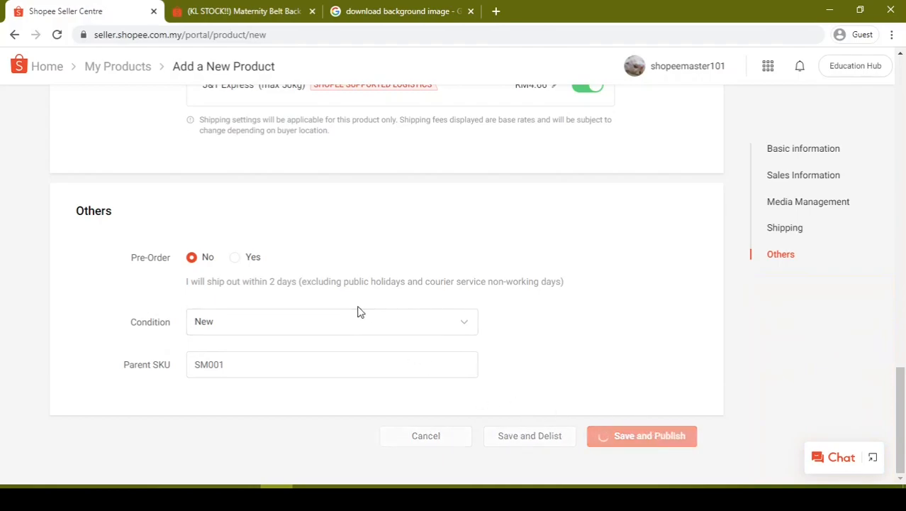
pyautogui.scroll(-1, 341, 277)
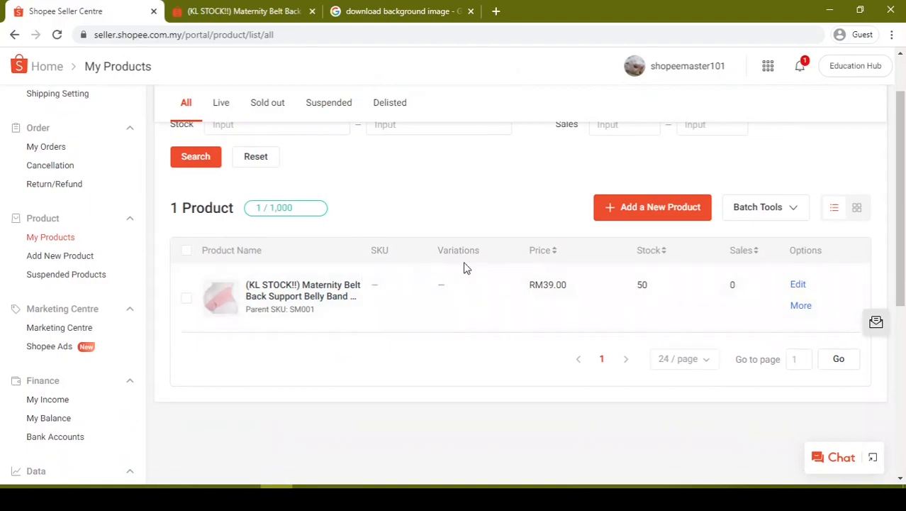
pyautogui.moveTo(802, 66)
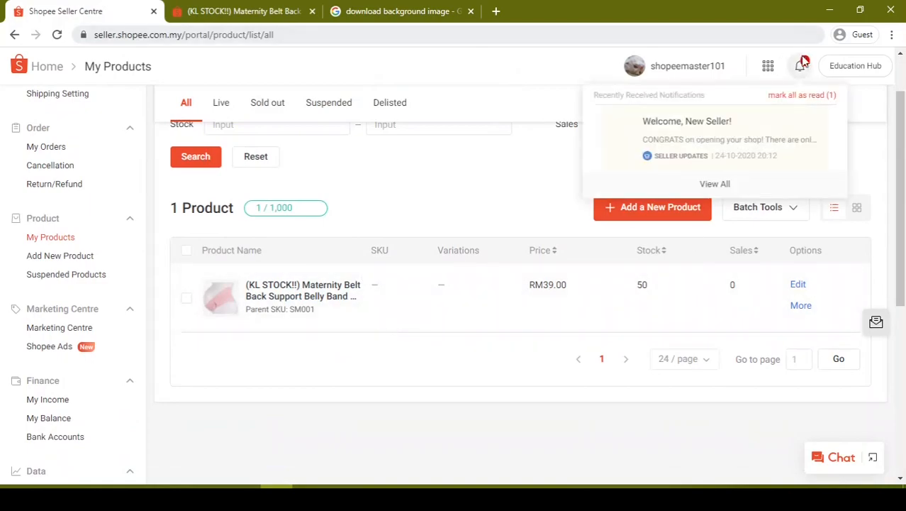
pyautogui.click(802, 95)
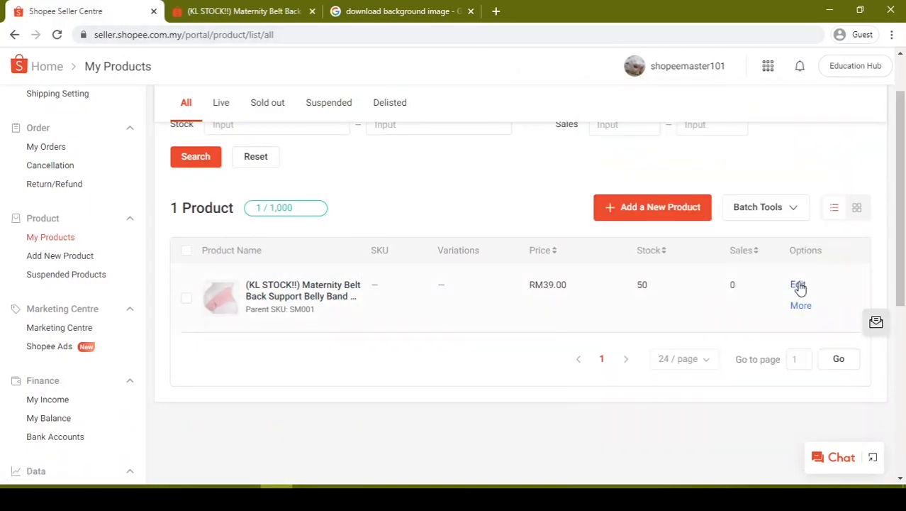
# Open the live preview of the maternity belt listing and return to the My Products list.
pyautogui.moveTo(803, 309)
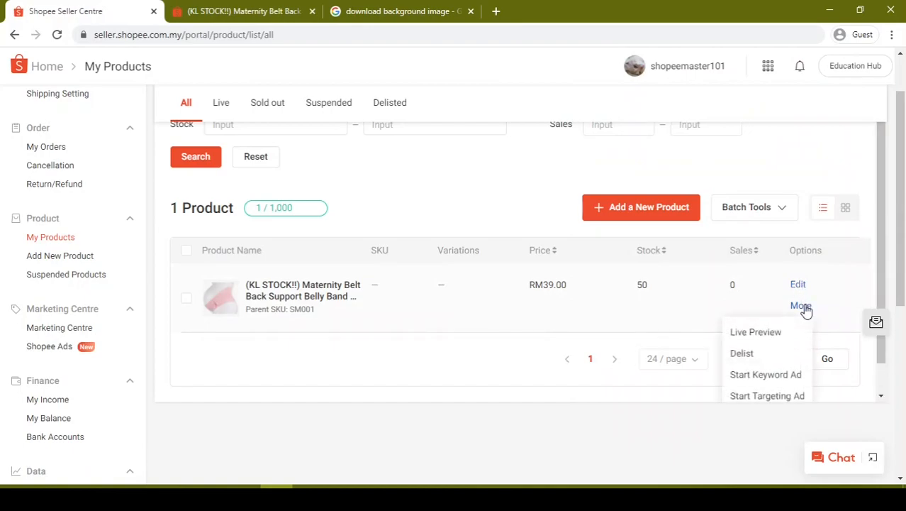
pyautogui.scroll(-1, 761, 346)
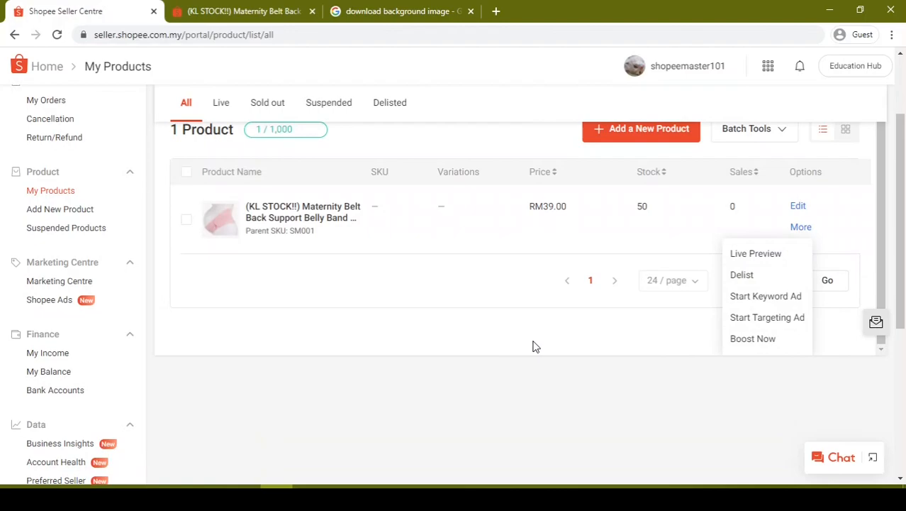
pyautogui.click(759, 257)
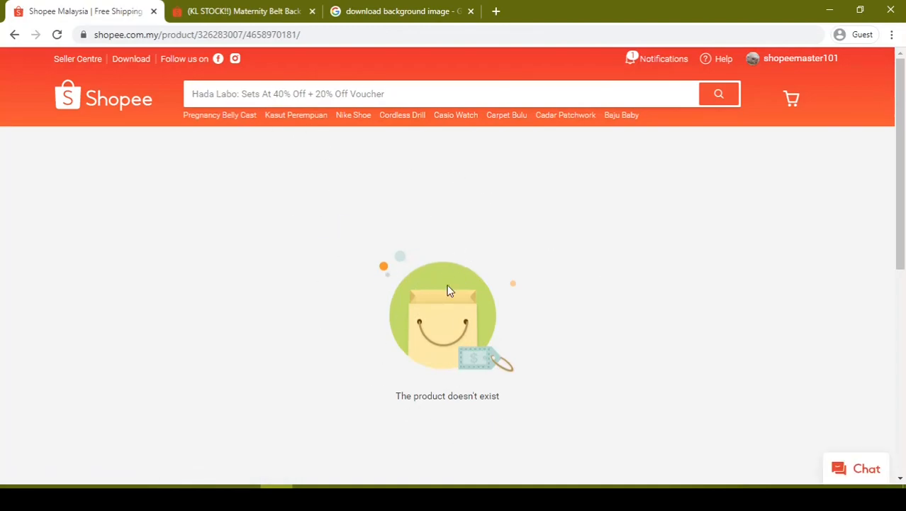
pyautogui.click(15, 35)
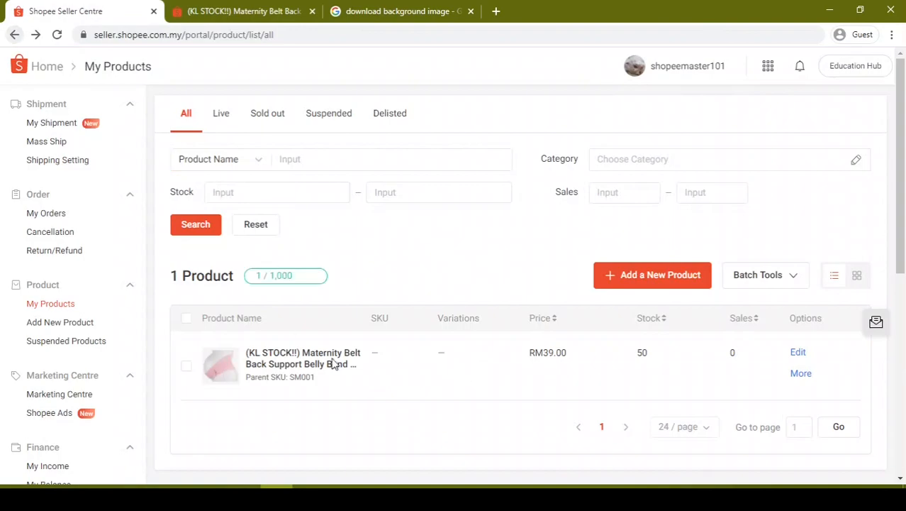
# Examine the additional actions offered for the maternity belt product, such as delisting, ads and boosting.
pyautogui.scroll(-1, 434, 285)
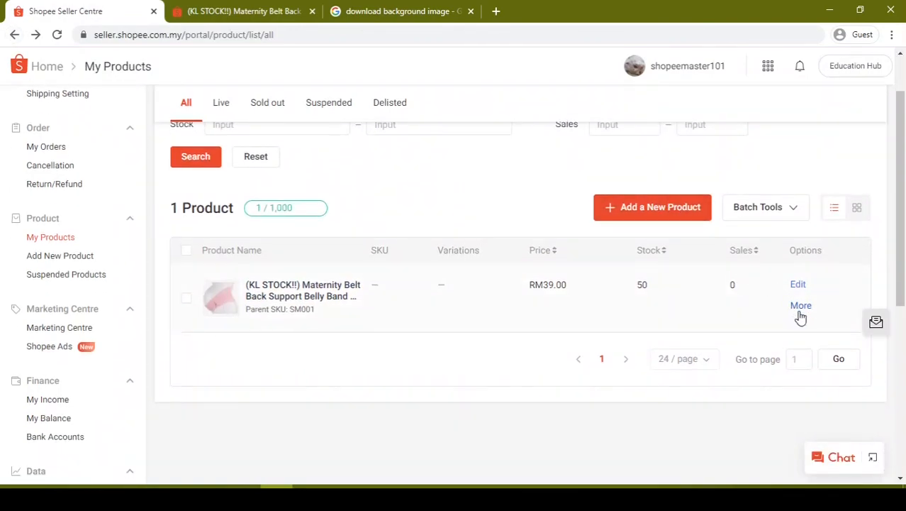
pyautogui.scroll(-1, 706, 300)
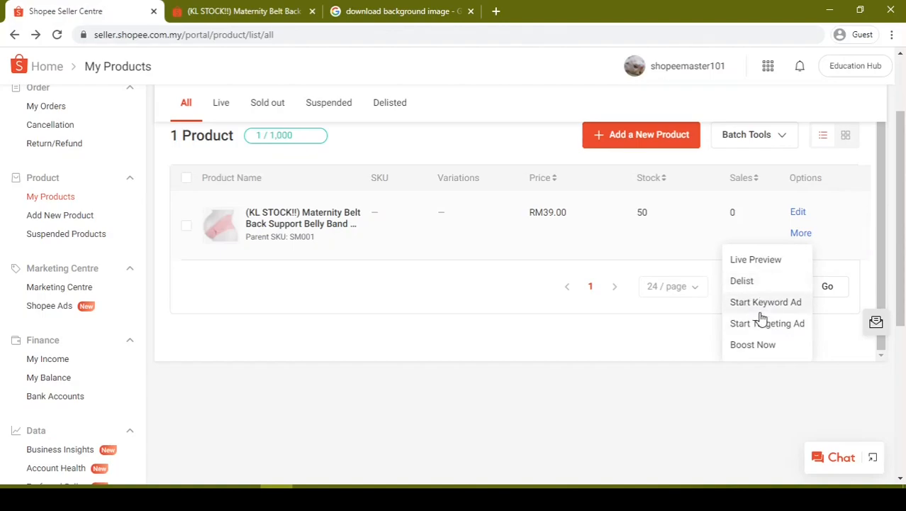
pyautogui.scroll(1, 354, 284)
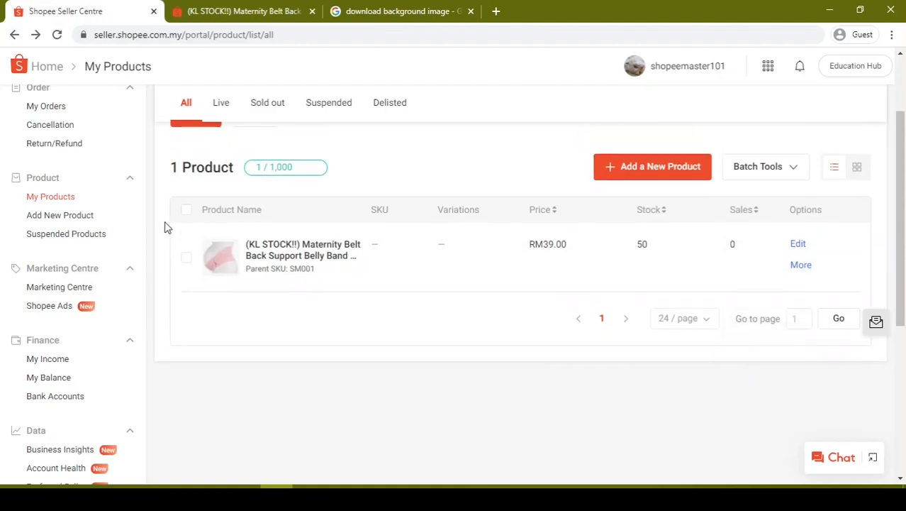
# Select all listed products to check the bulk Delete and Delist actions and Batch Tools, and clear the selection.
pyautogui.click(186, 210)
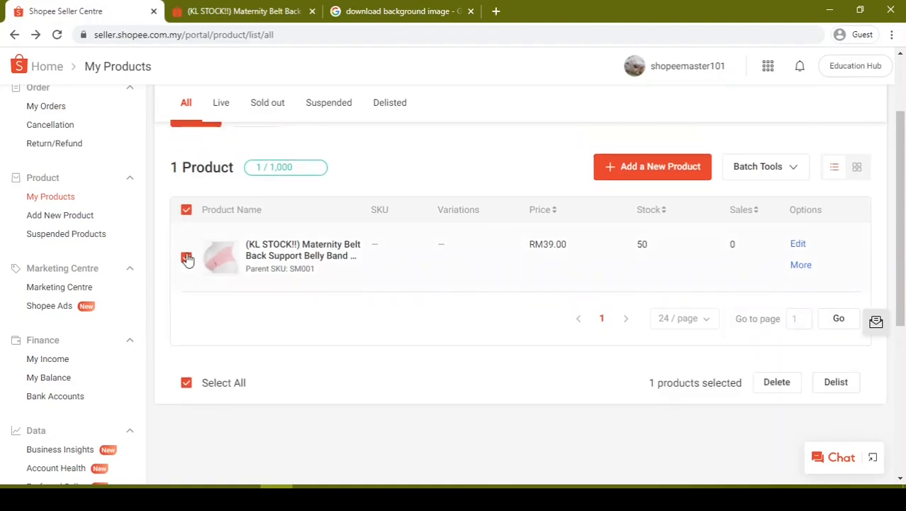
pyautogui.scroll(2, 397, 283)
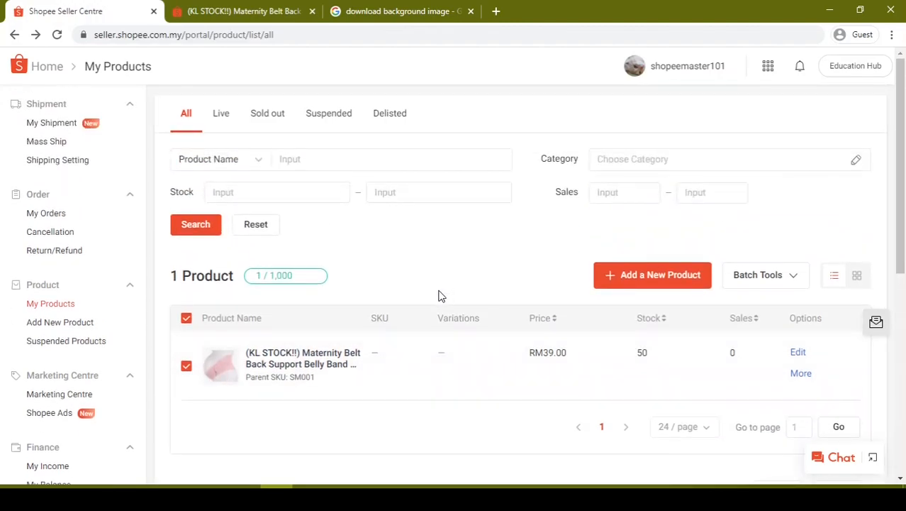
pyautogui.scroll(-1, 426, 284)
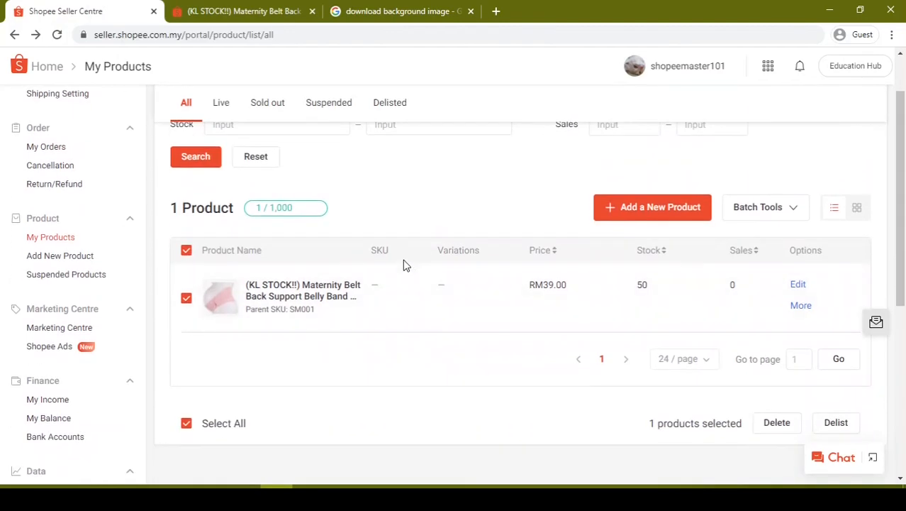
pyautogui.click(800, 206)
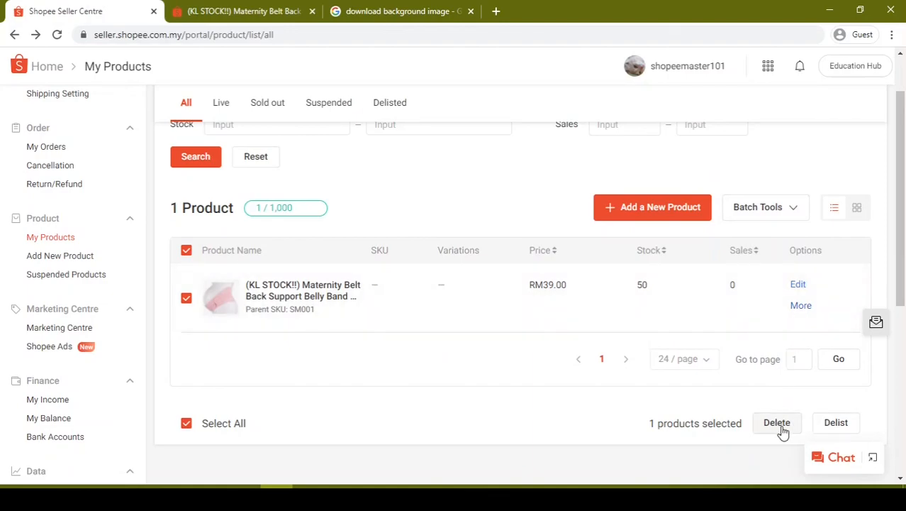
pyautogui.click(186, 251)
pyautogui.scroll(-1, 417, 307)
pyautogui.scroll(1, 416, 305)
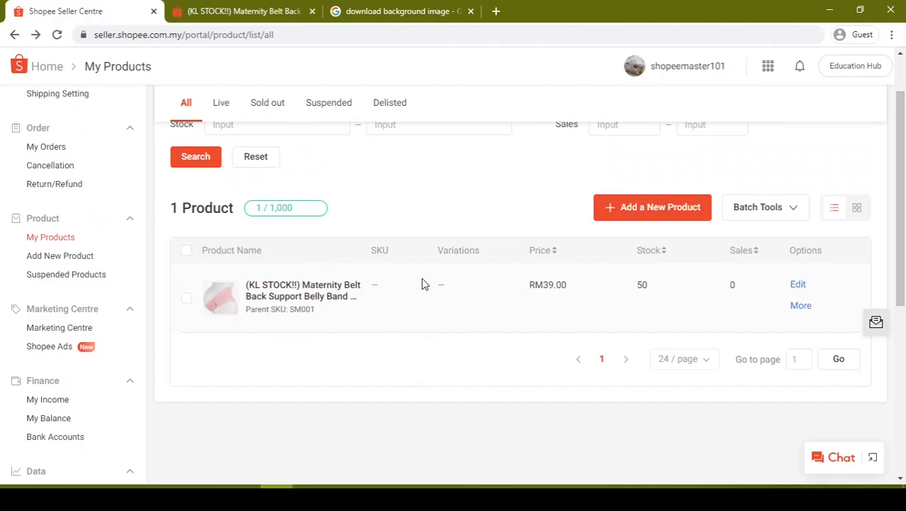
pyautogui.scroll(1, 391, 188)
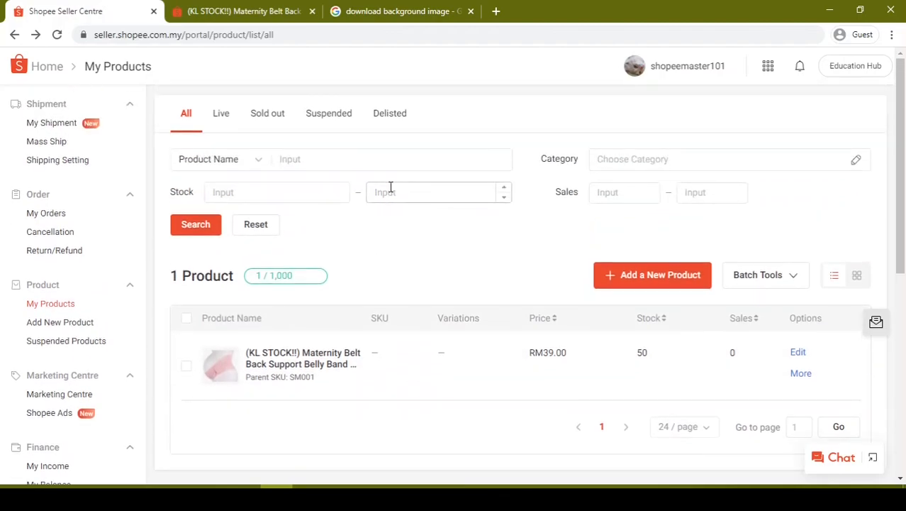